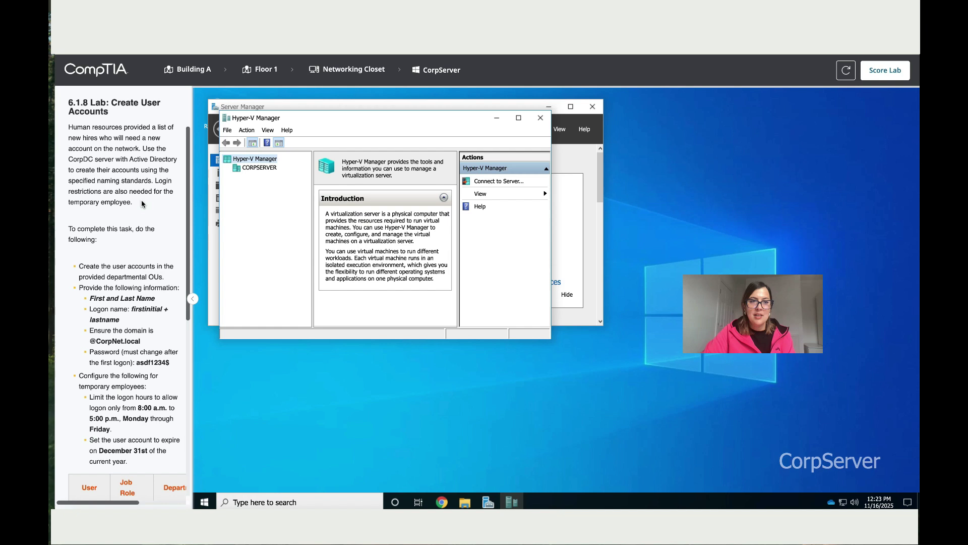
- Scroll through the lab instructions describing the four user accounts to create
scroll(149, 209, "down", 1)
scroll(149, 209, "down", 2)
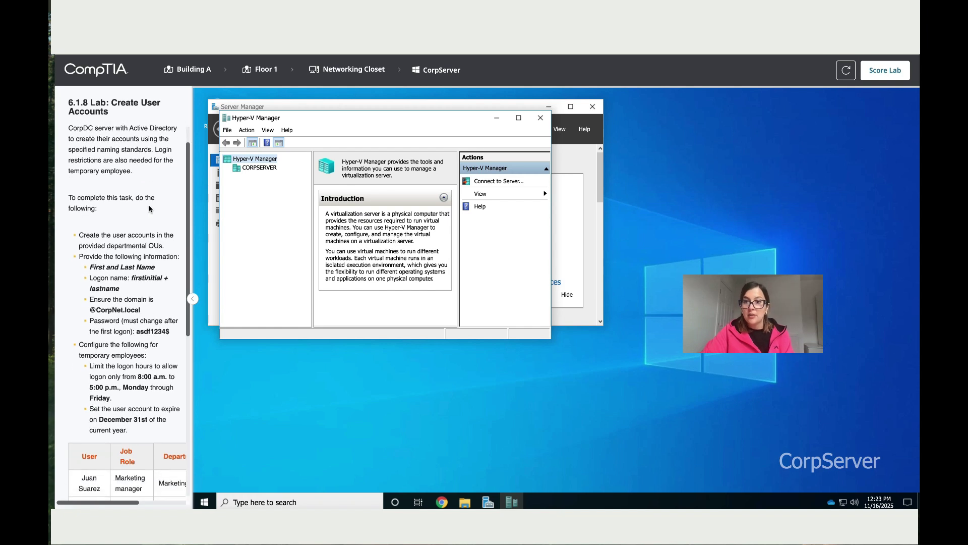
scroll(149, 209, "down", 3)
scroll(149, 209, "down", 5)
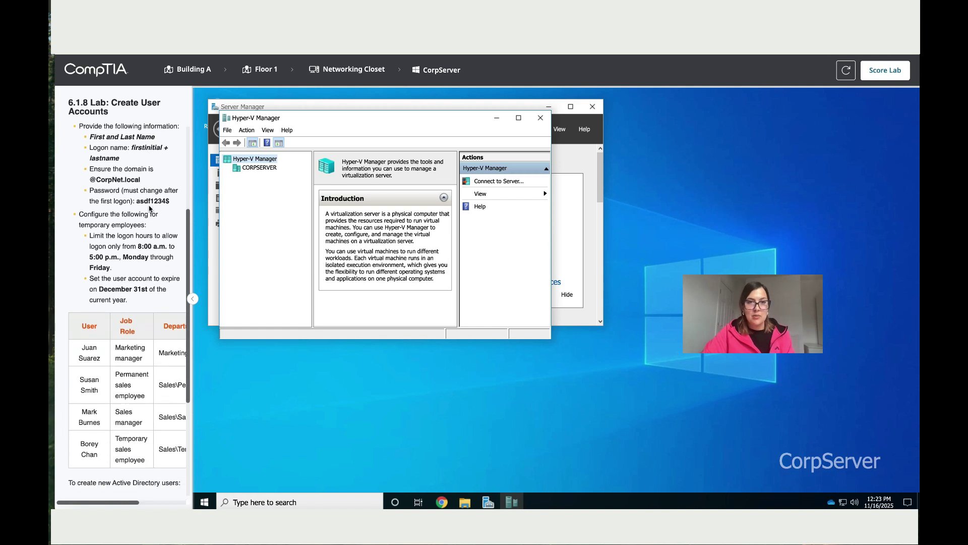
scroll(149, 209, "down", 2)
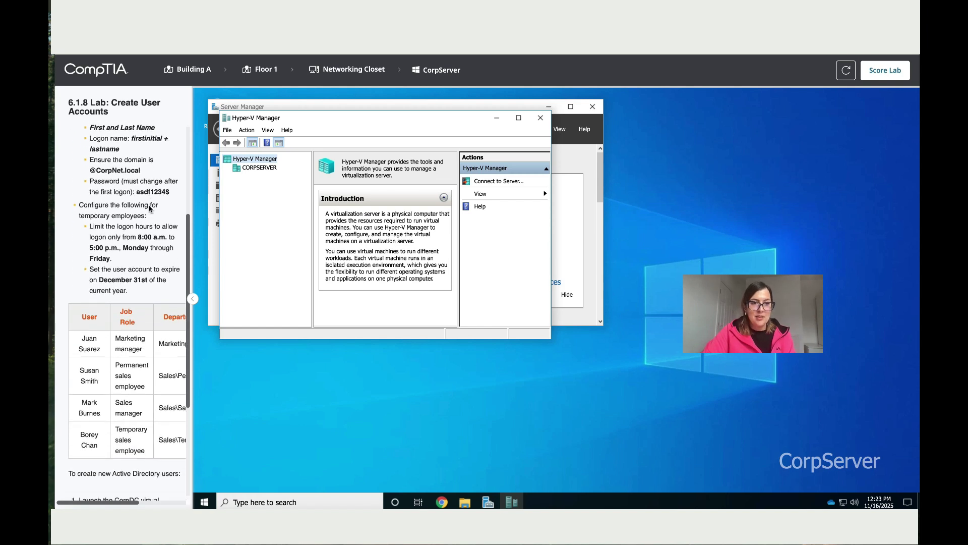
- Show CORPSERVER's virtual machines and connect to the CorpDC virtual machine
left_click(260, 168)
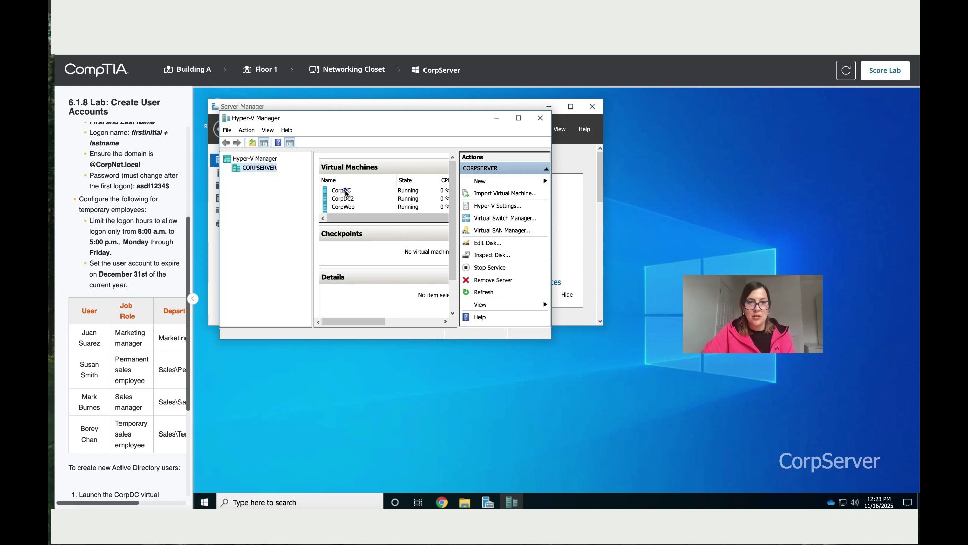
double_click(346, 192)
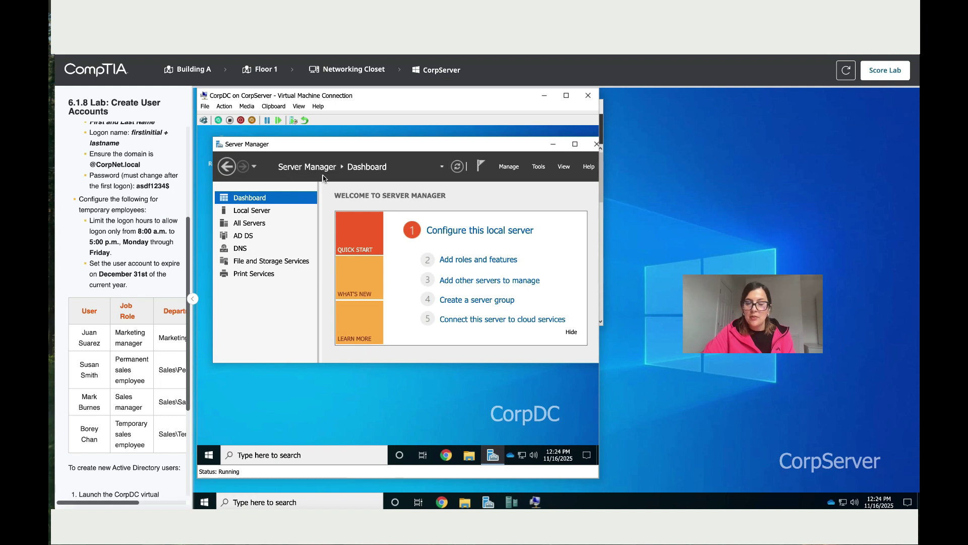
- Launch Active Directory Users and Computers from Server Manager's Tools menu
left_click(545, 167)
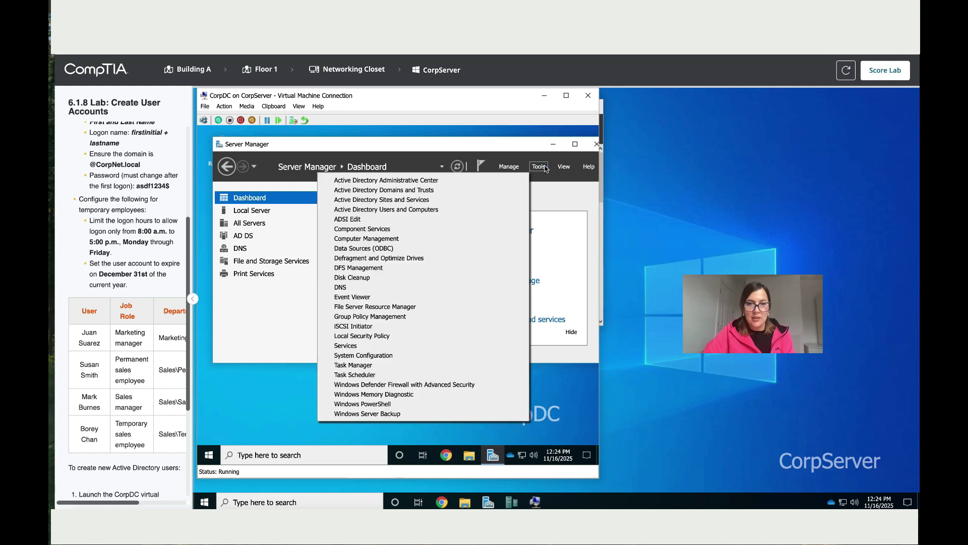
left_click(503, 211)
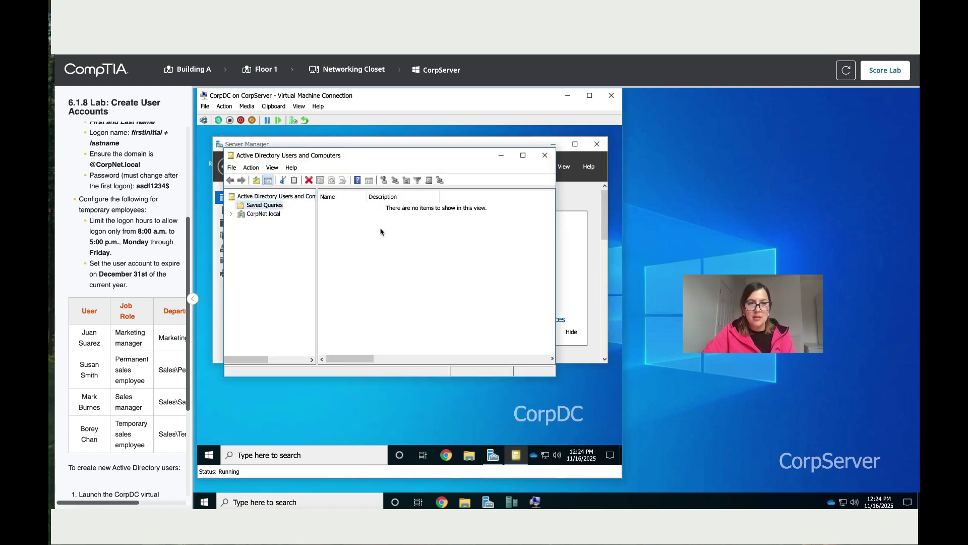
- Expand CorpNet.local and Marketing, select MarketingManagers and bring up its New submenu
left_click(232, 215)
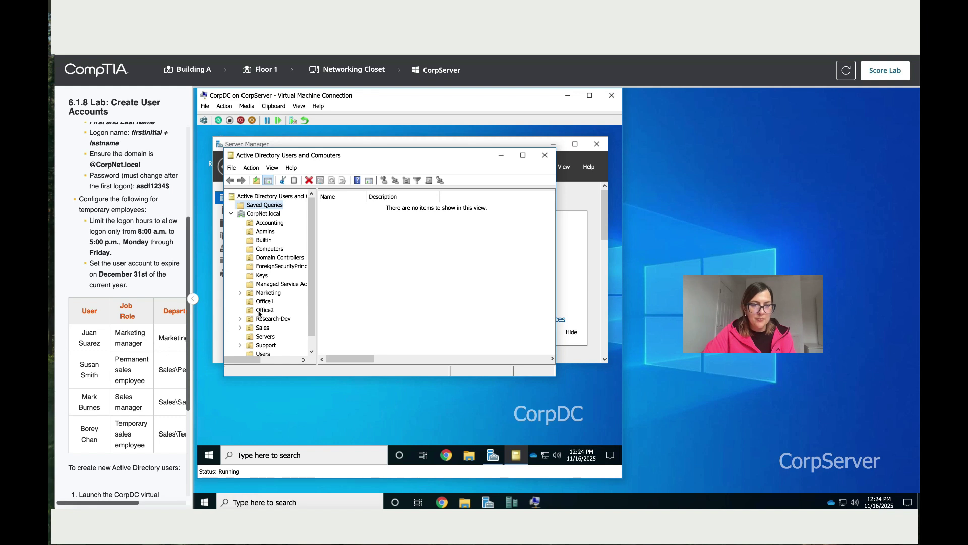
scroll(258, 312, "down", 1)
left_click(241, 279)
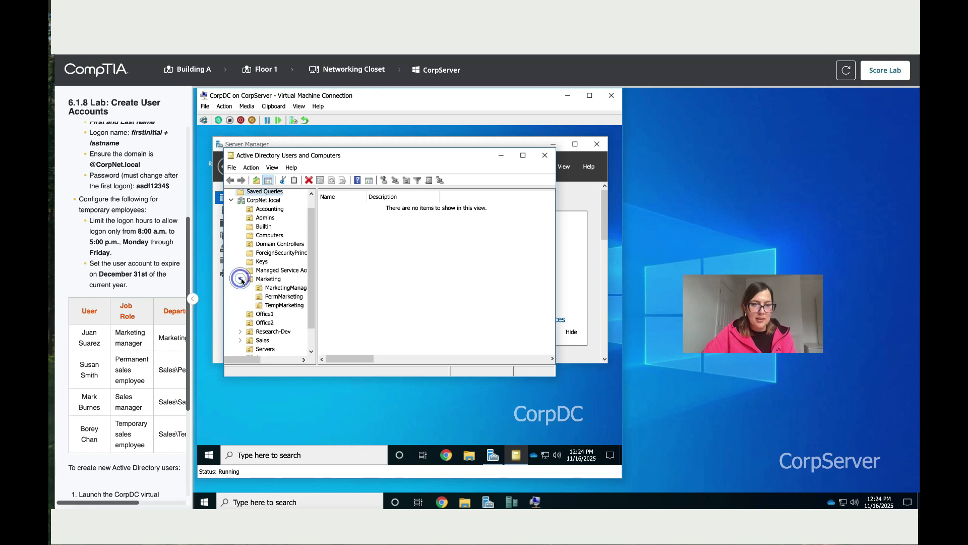
left_click(291, 291)
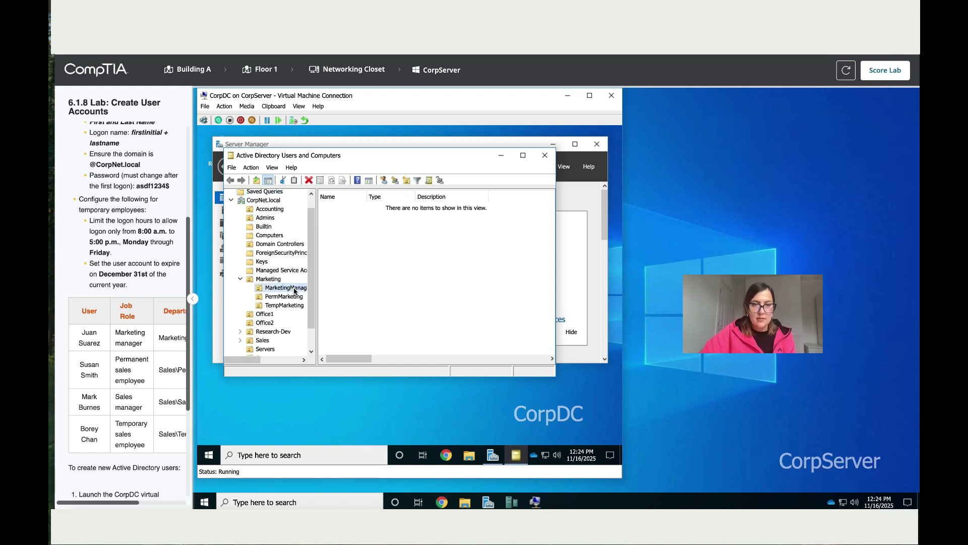
right_click(294, 291)
mouse_move(410, 331)
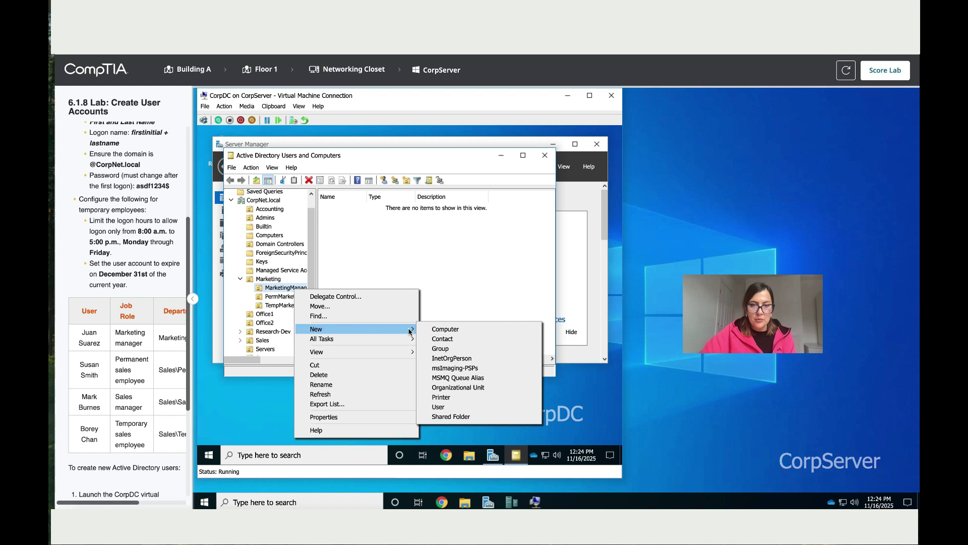
- Start a new user in MarketingManagers and paste the manager's first name from the task table
left_click(441, 408)
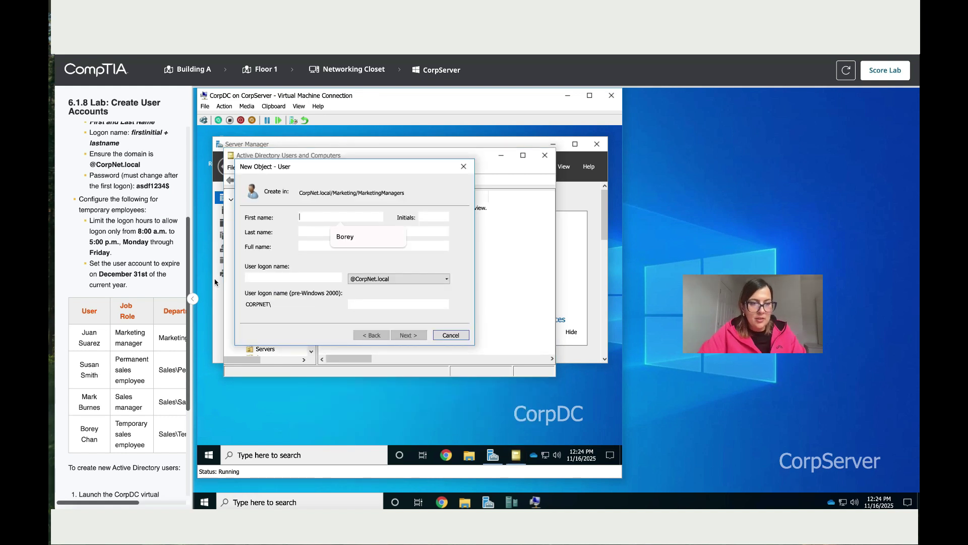
double_click(89, 332)
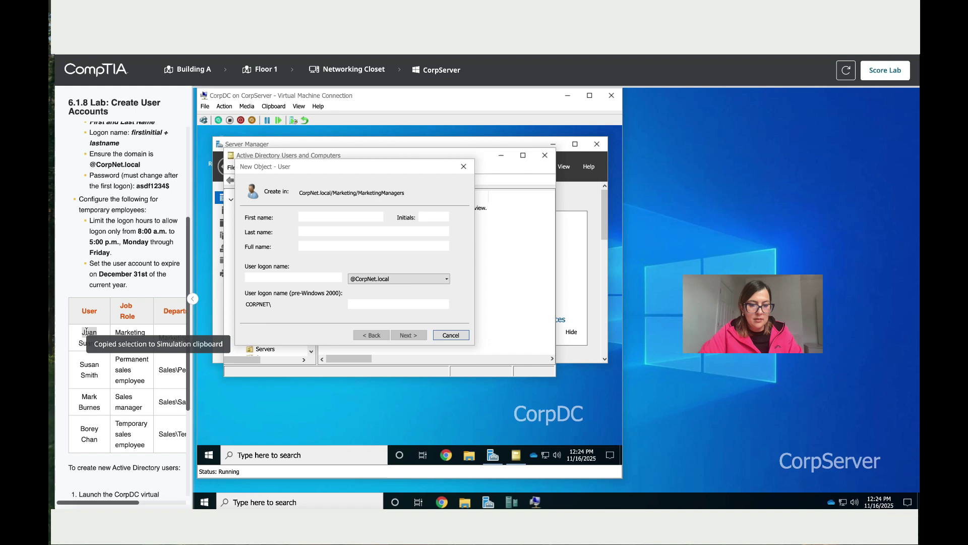
right_click(89, 334)
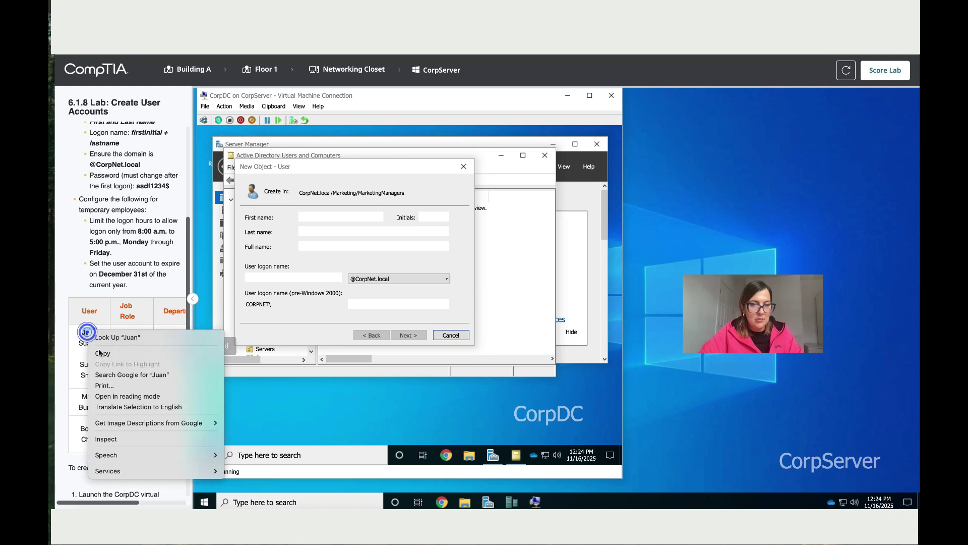
left_click(368, 215)
key("ctrl+v")
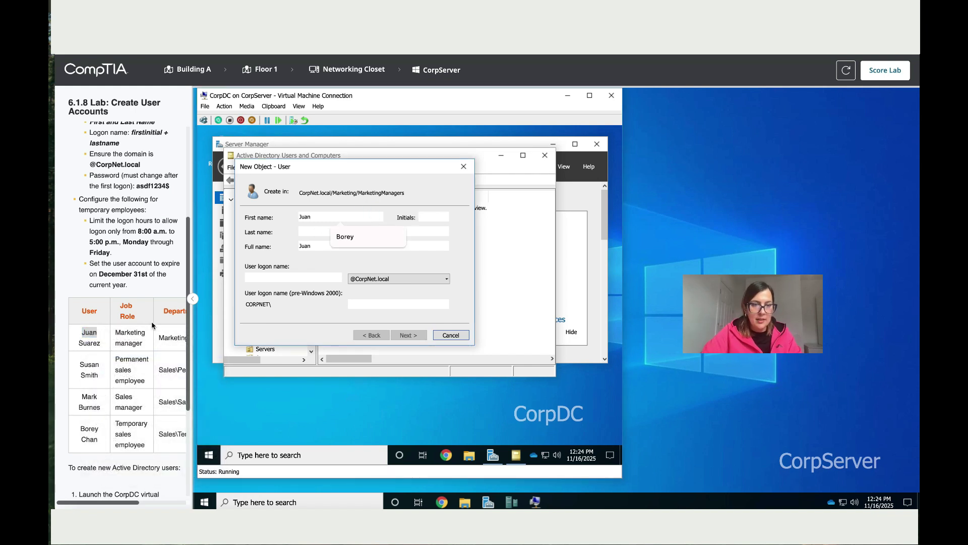
- Paste the manager's last name and enter the first-initial-plus-last-name logon name
double_click(93, 343)
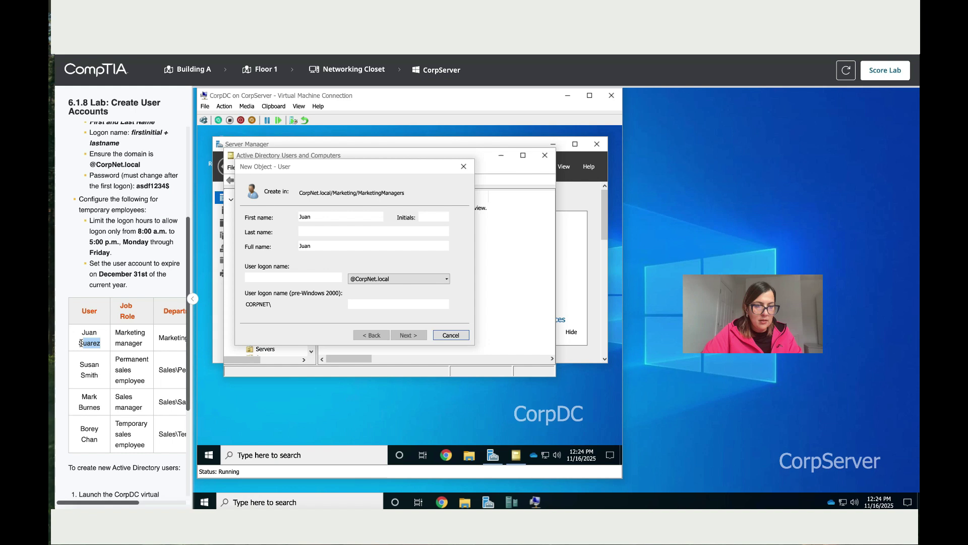
right_click(80, 343)
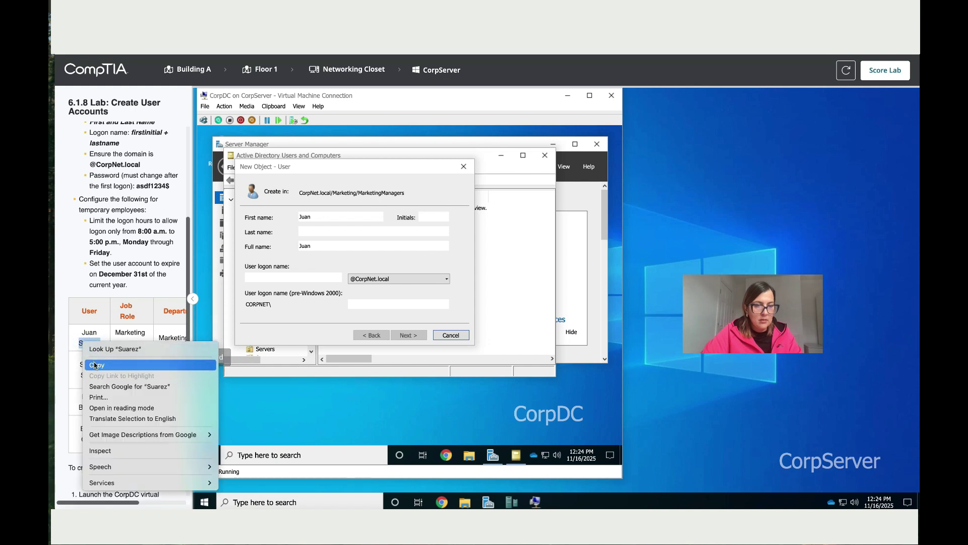
left_click(93, 362)
left_click(328, 231)
key("ctrl+v")
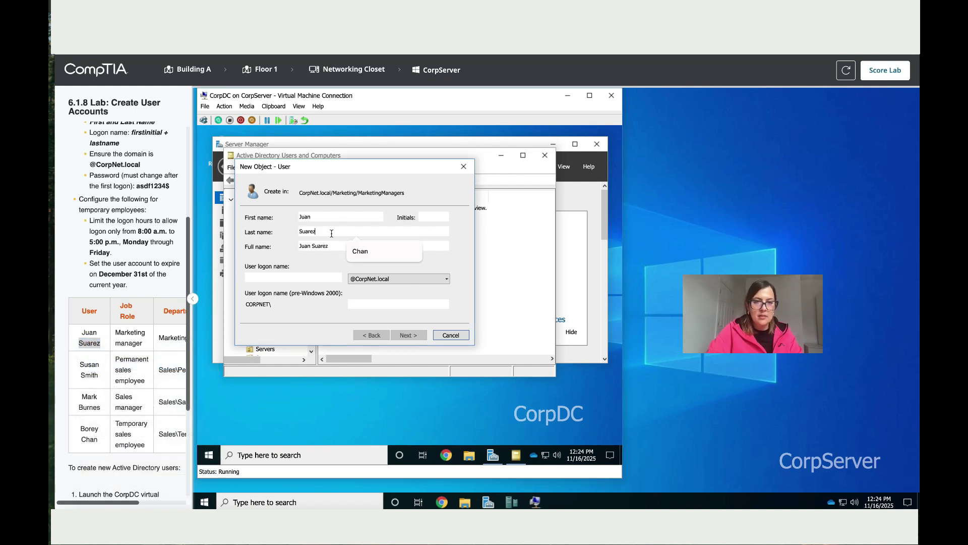
left_click(309, 276)
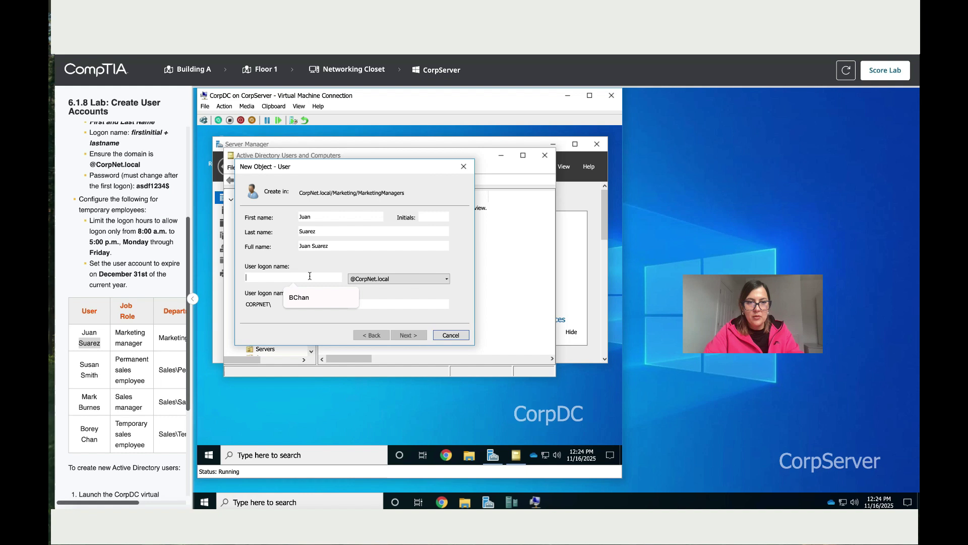
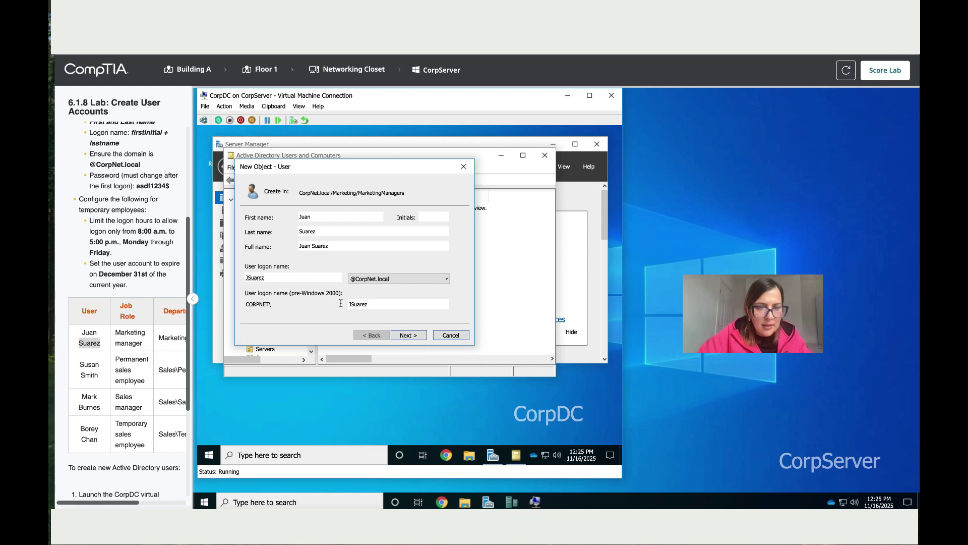
- Enter the lab's initial password in both password fields and finish creating the marketing manager
left_click(406, 334)
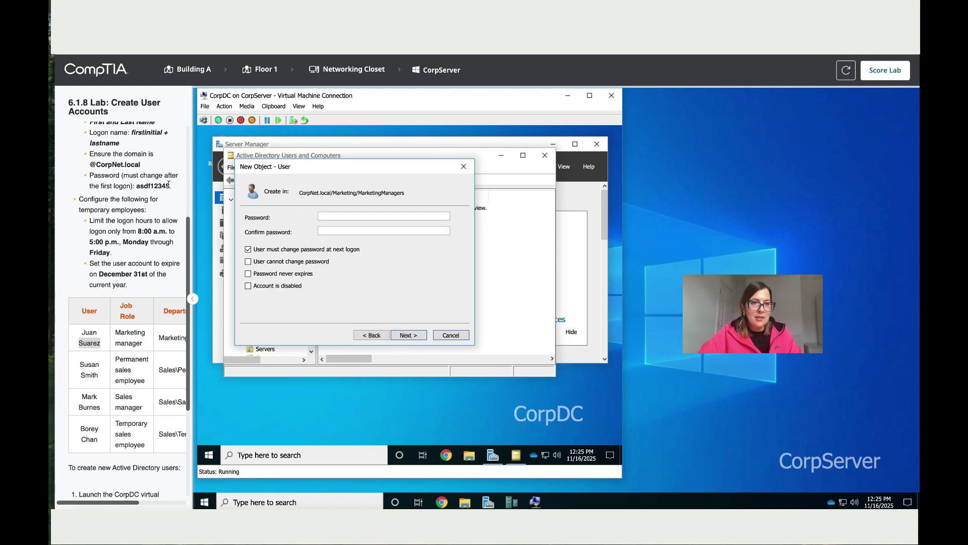
mouse_move(168, 186)
left_mouse_down()
mouse_move(136, 182)
mouse_move(172, 186)
left_mouse_up()
left_click(135, 183)
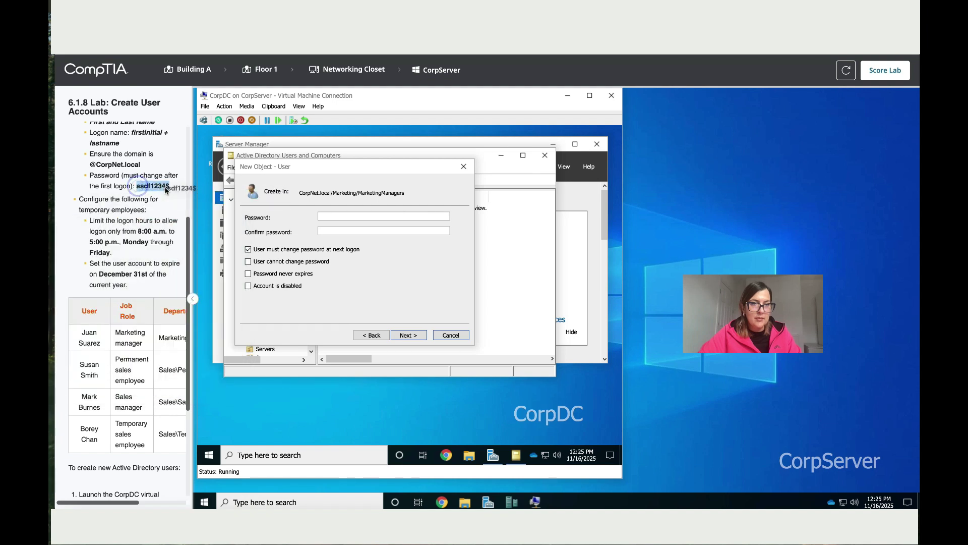
left_click(352, 216)
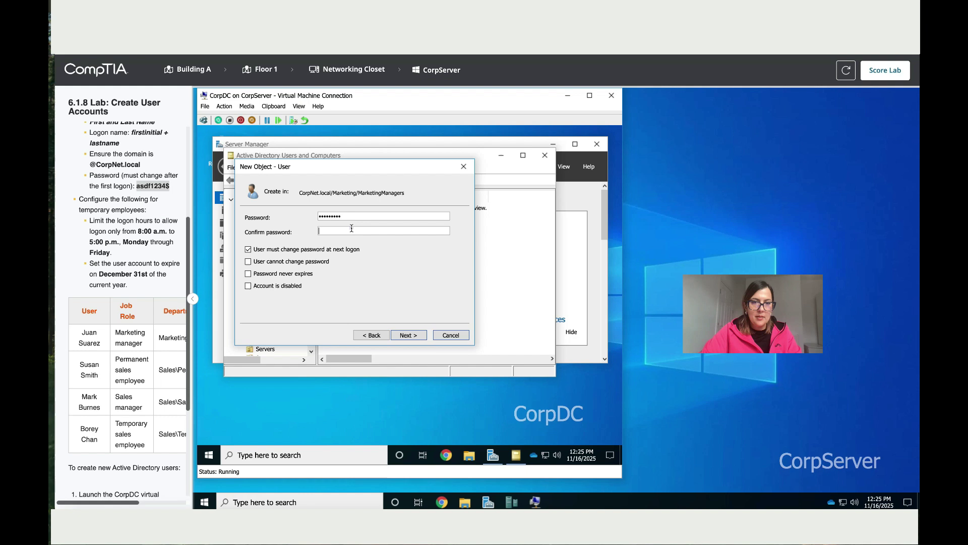
left_click(352, 229)
key("ctrl+v")
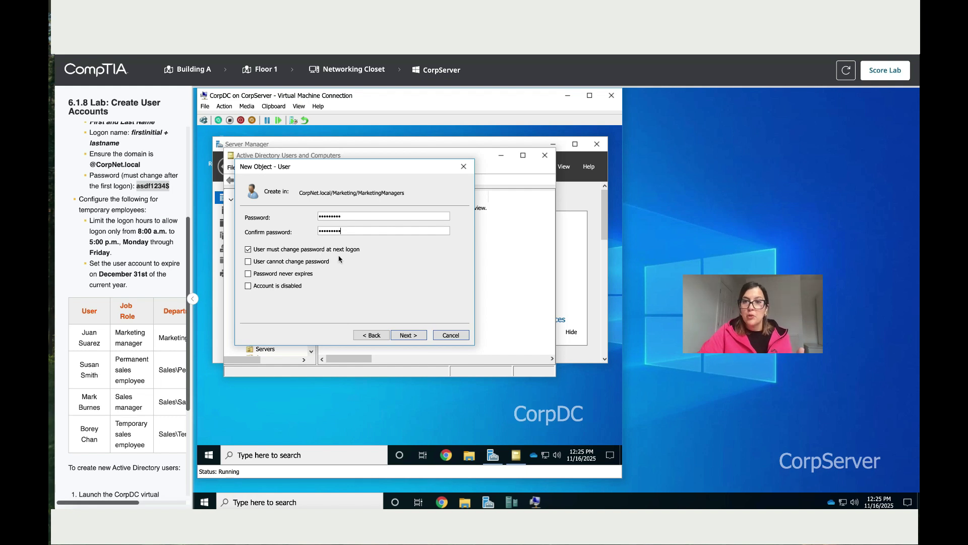
left_click(423, 337)
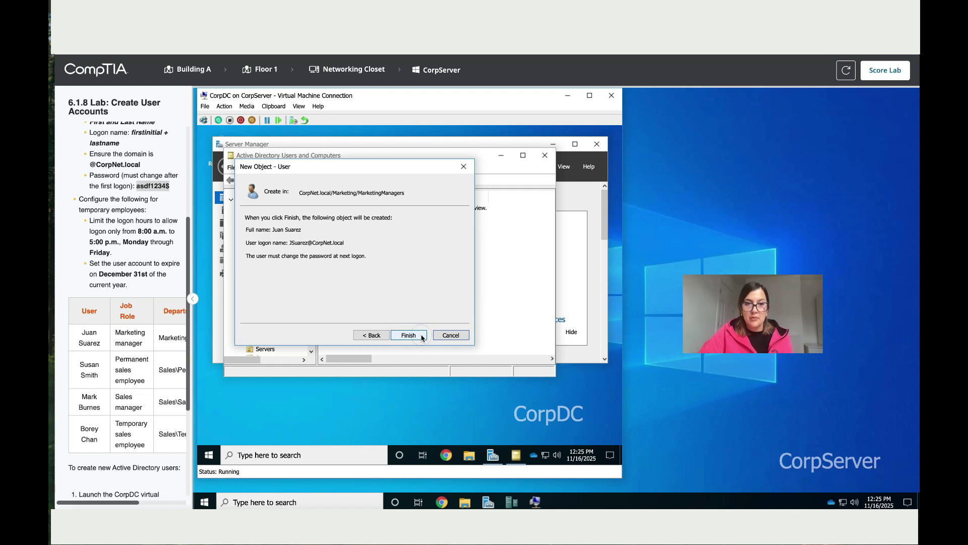
left_click(409, 336)
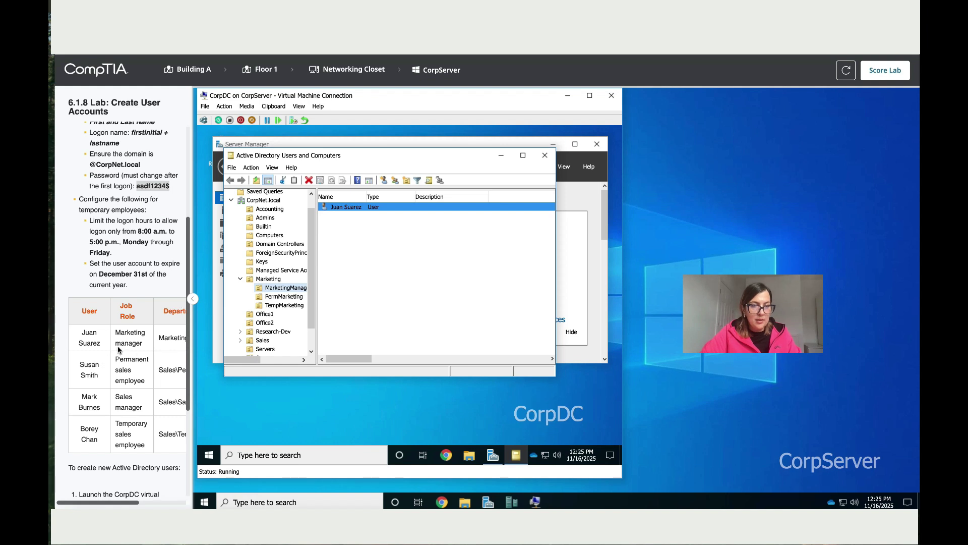
- Collapse Marketing, expand Sales and start a new user in the PermSales OU
scroll(119, 349, "down", 1)
left_click(240, 280)
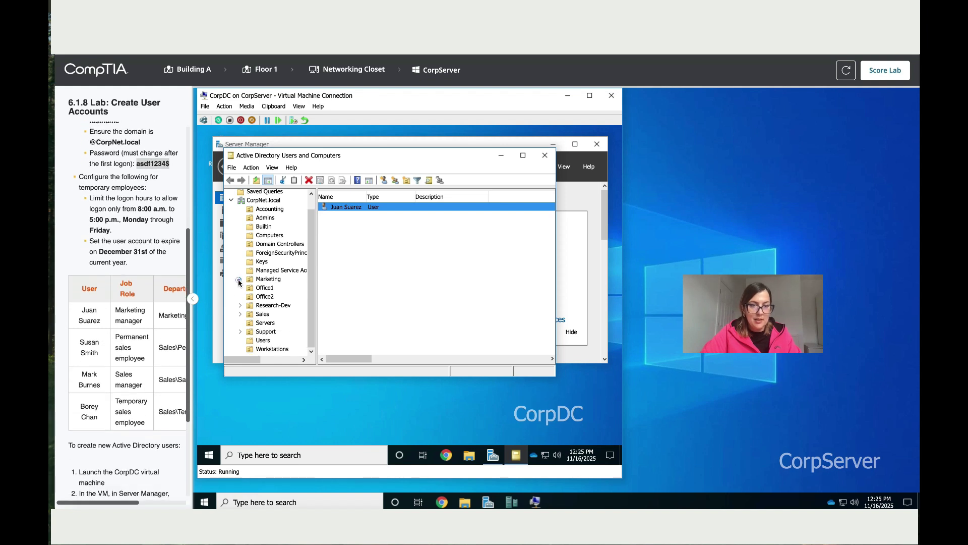
left_click(241, 313)
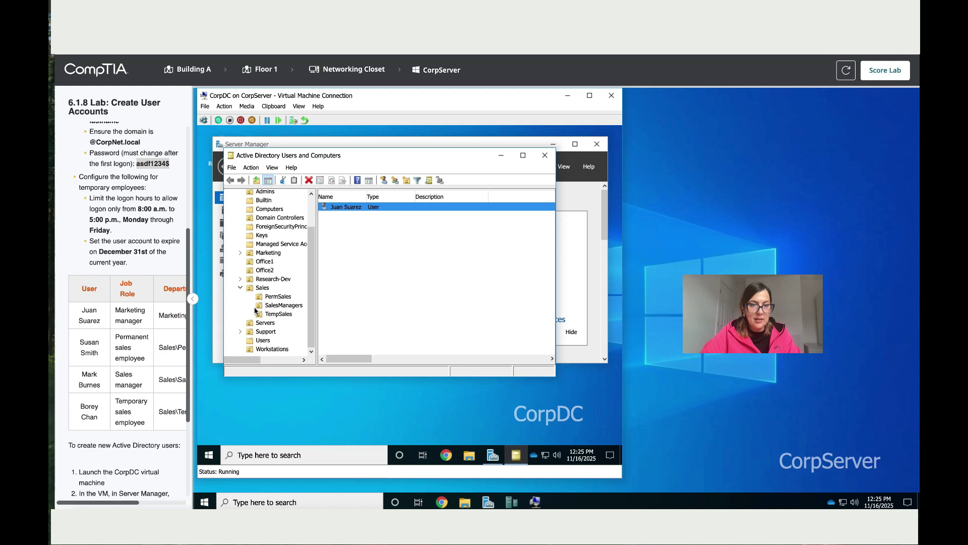
left_click(276, 298)
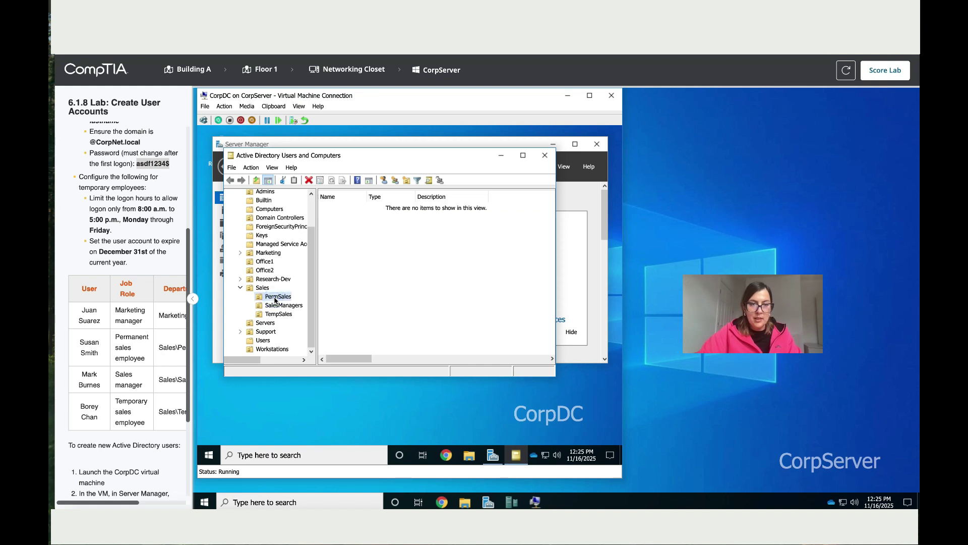
right_click(276, 300)
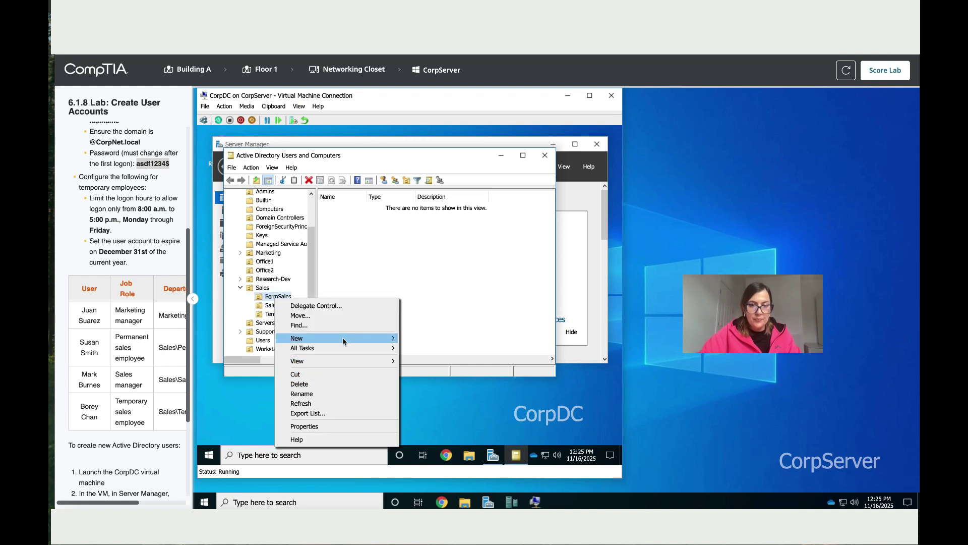
mouse_move(344, 342)
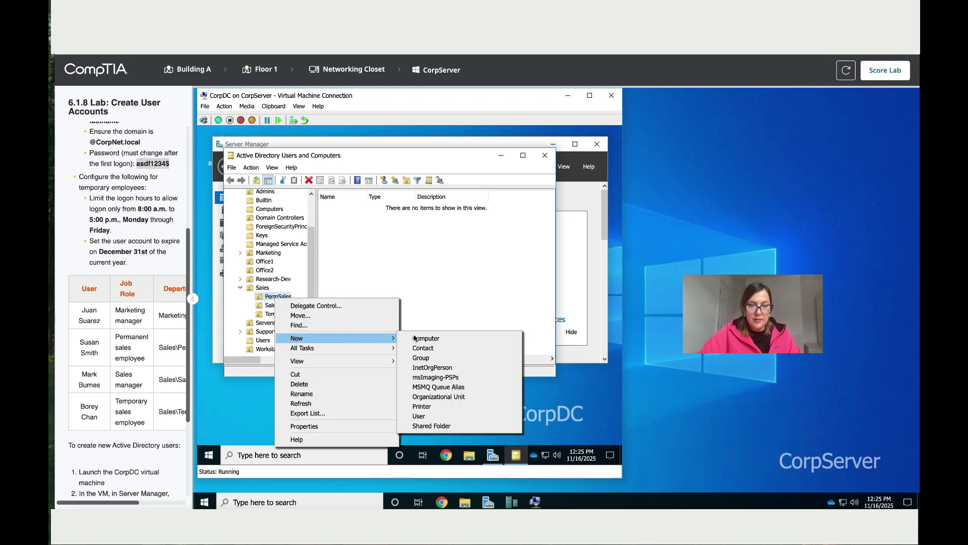
left_click(438, 416)
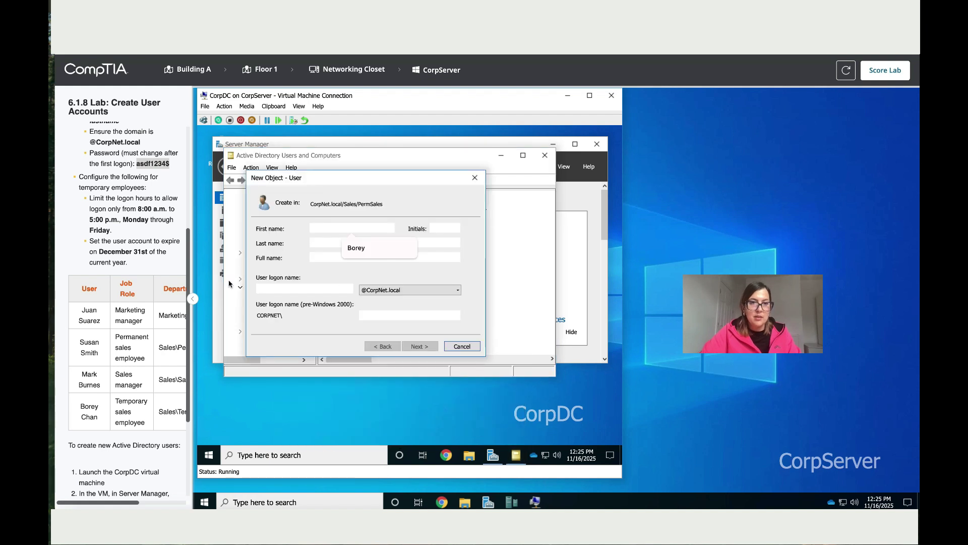
- Copy the employee's first name from the instructions into the First name field
double_click(89, 342)
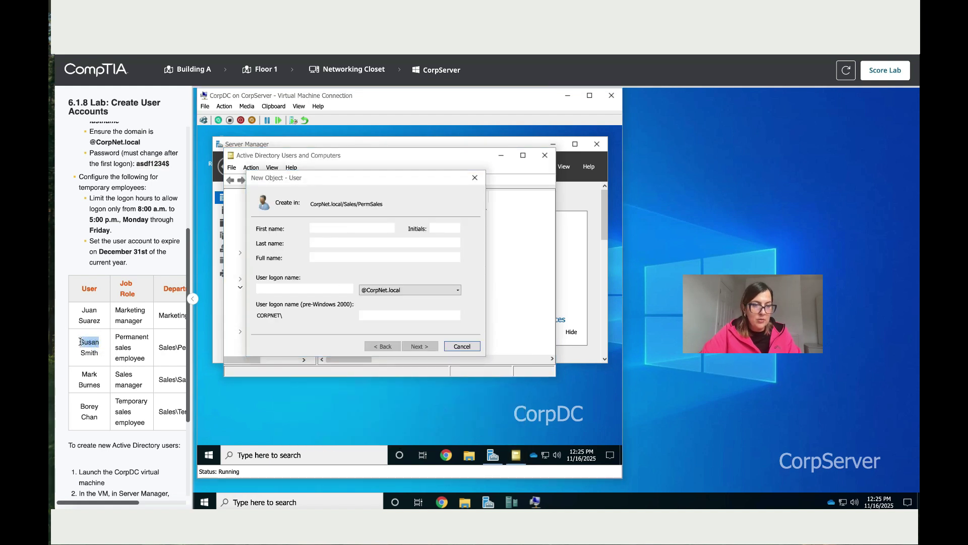
right_click(84, 344)
left_click(100, 363)
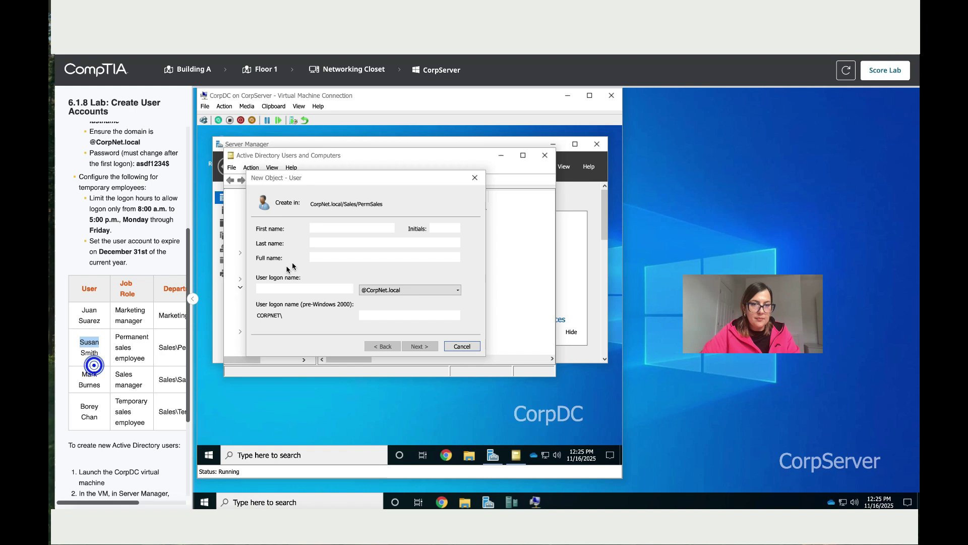
left_click(332, 228)
key("ctrl+v")
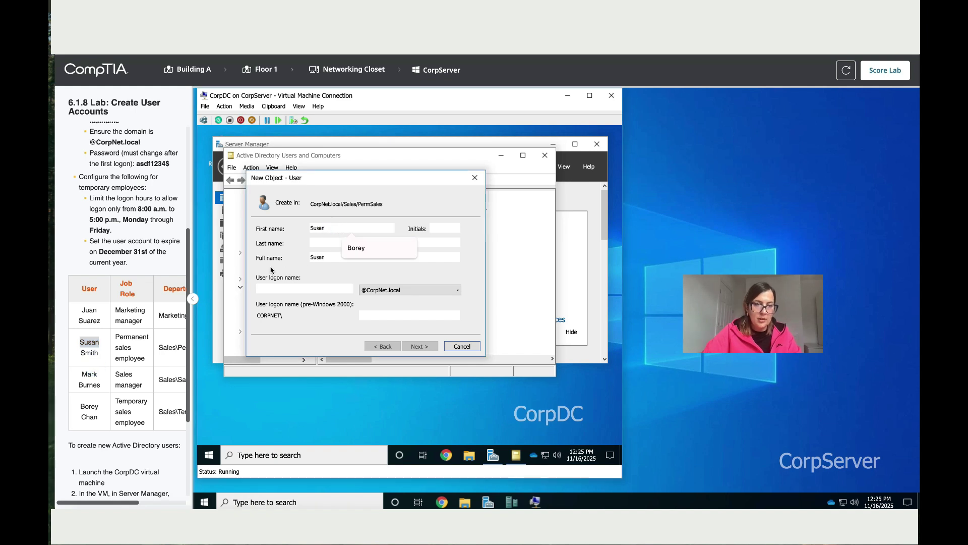
left_click(99, 357)
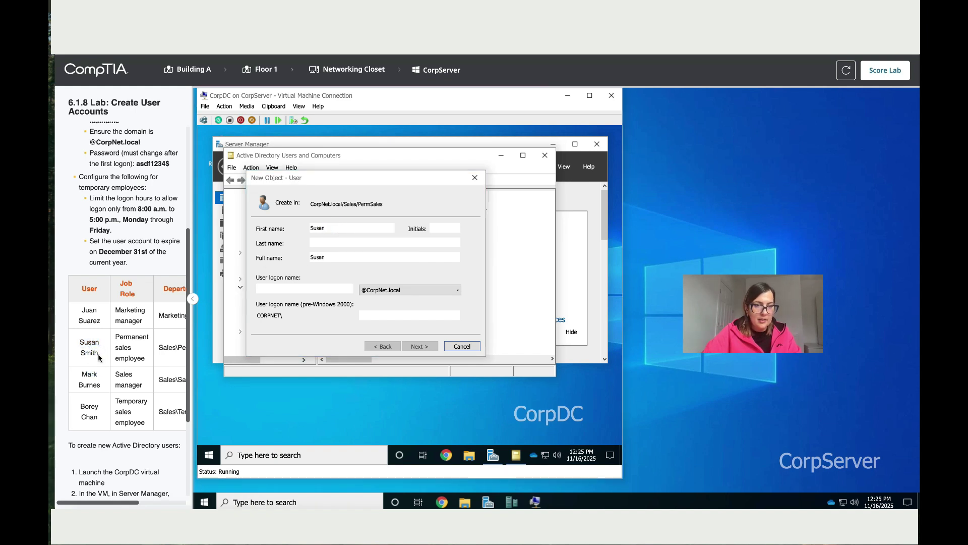
- Paste the employee's last name and type the first-initial-plus-surname logon name
double_click(90, 353)
right_click(90, 353)
left_click(104, 367)
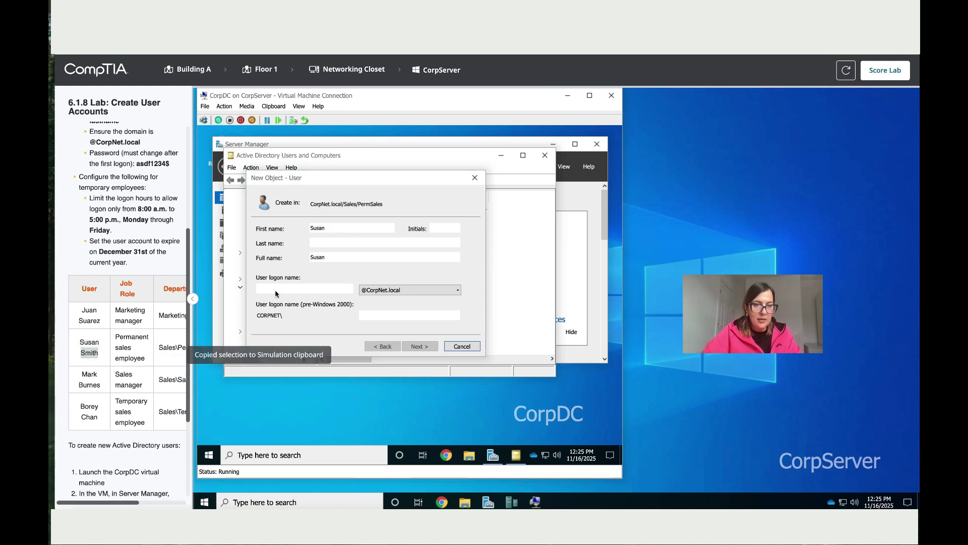
left_click(331, 244)
key("ctrl+v")
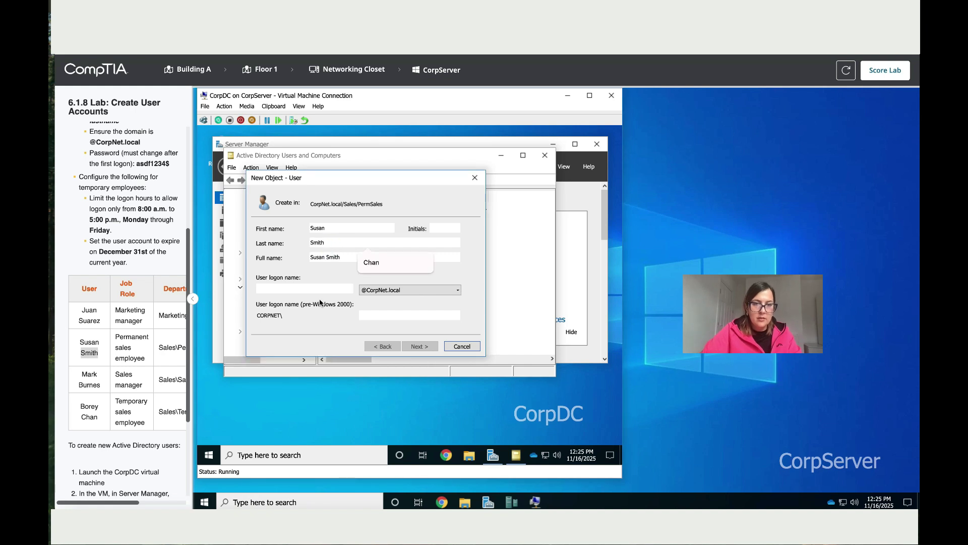
left_click(318, 289)
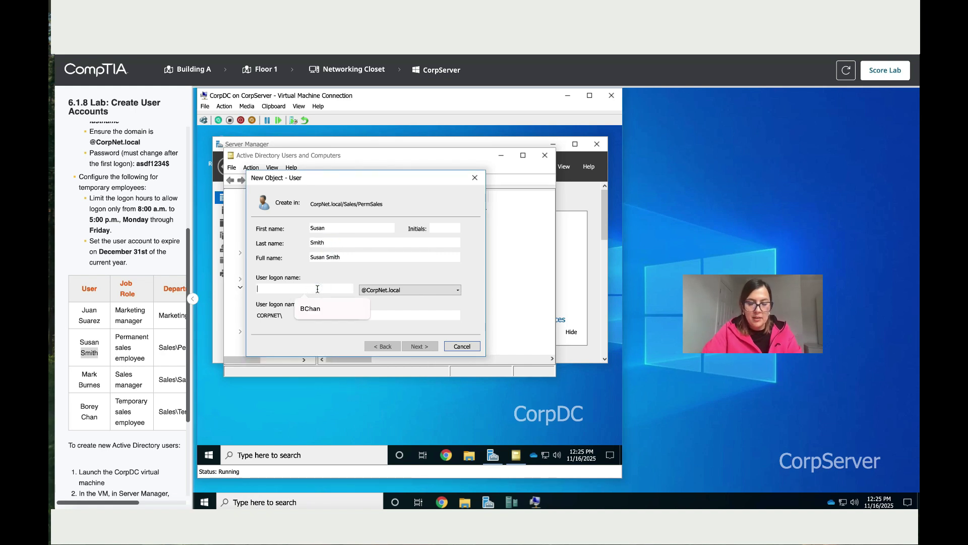
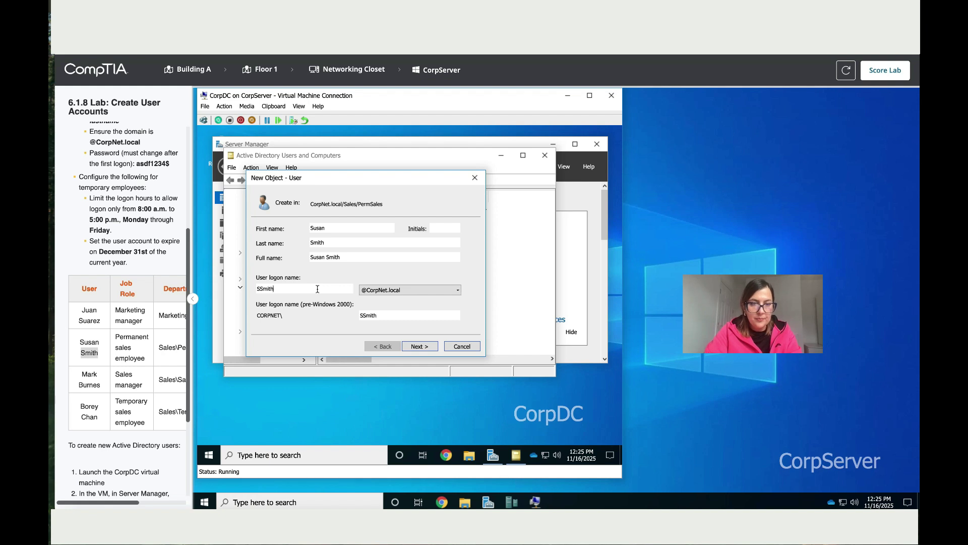
- Paste the lab password into Password and Confirm password, then finish the PermSales account
left_click(420, 346)
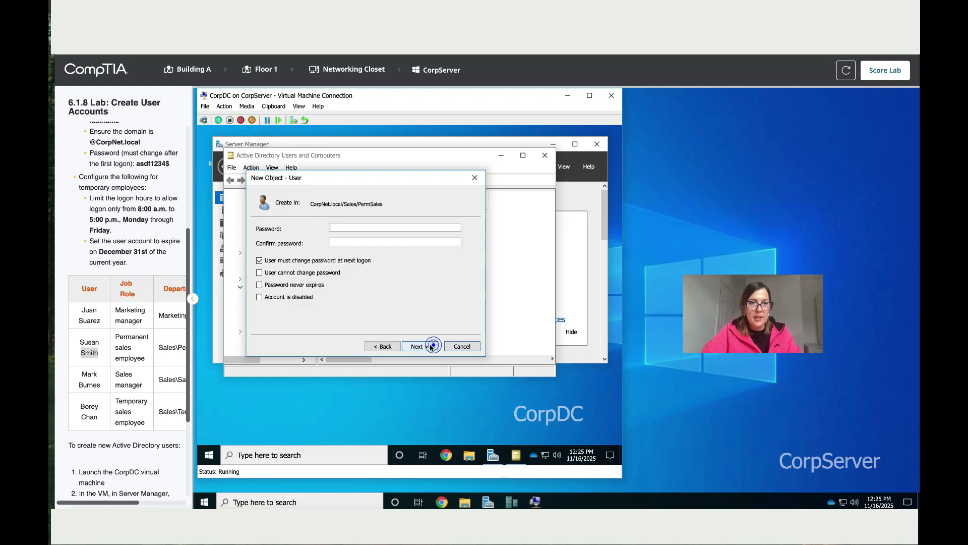
left_click_drag(171, 164, 139, 161)
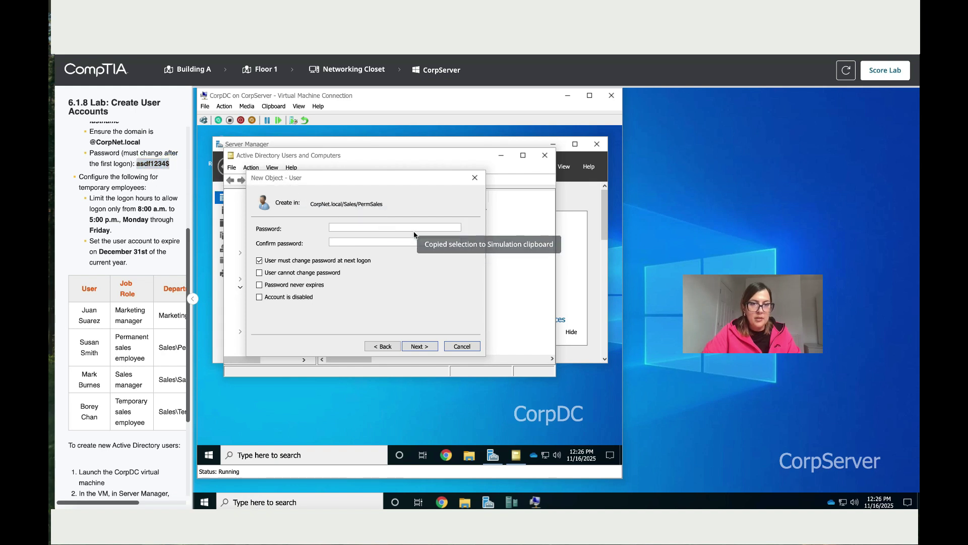
left_click(408, 227)
key("ctrl+v")
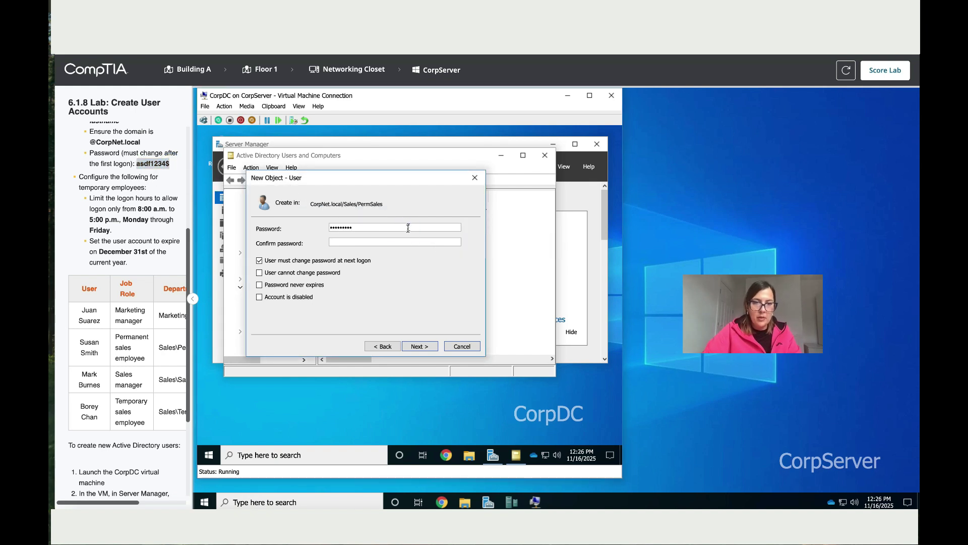
left_click(394, 243)
key("ctrl+v")
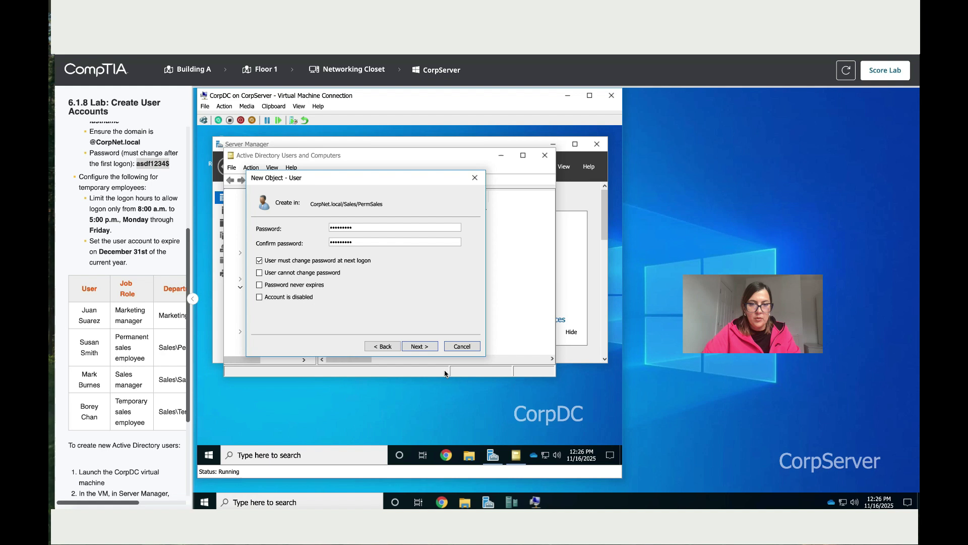
left_click(421, 346)
left_click(423, 346)
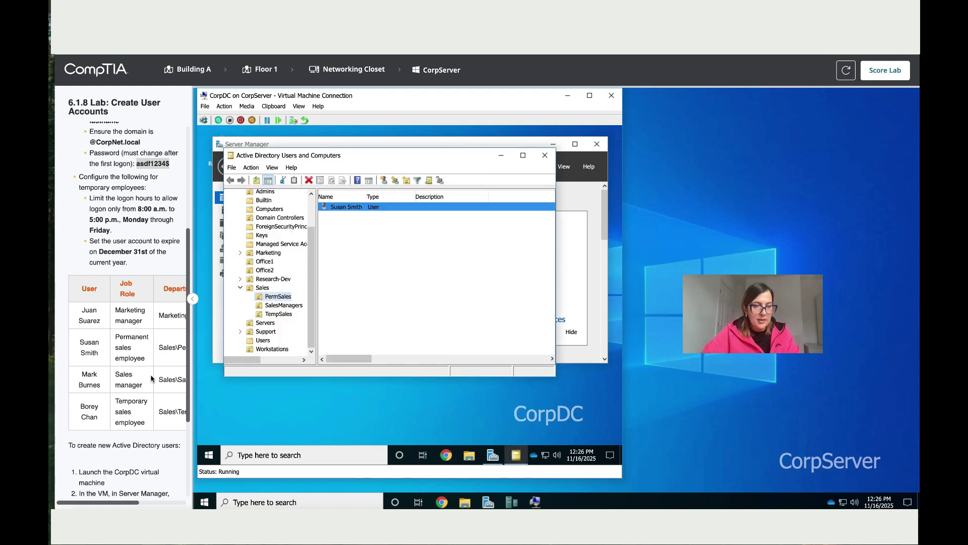
- Start a new user in the SalesManagers OU
left_click(284, 305)
right_click(284, 305)
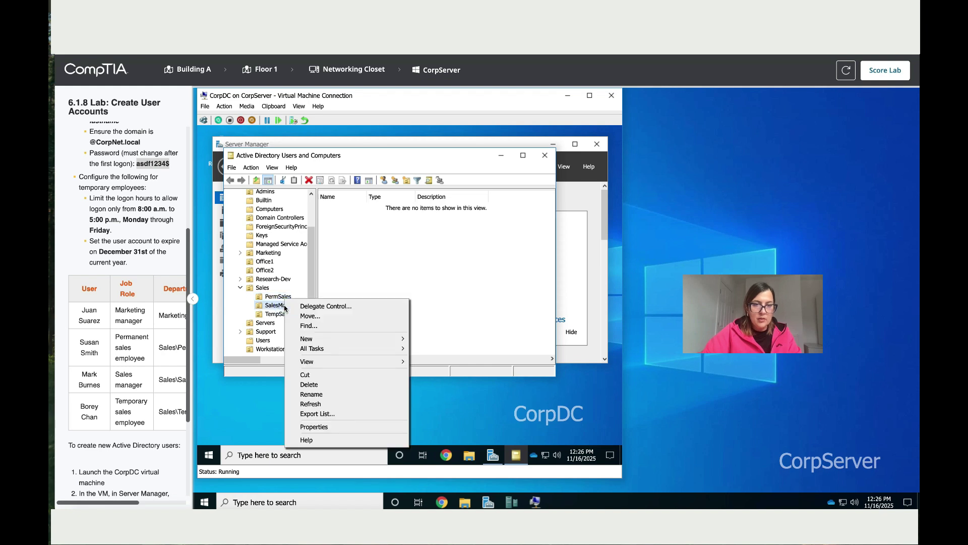
mouse_move(376, 339)
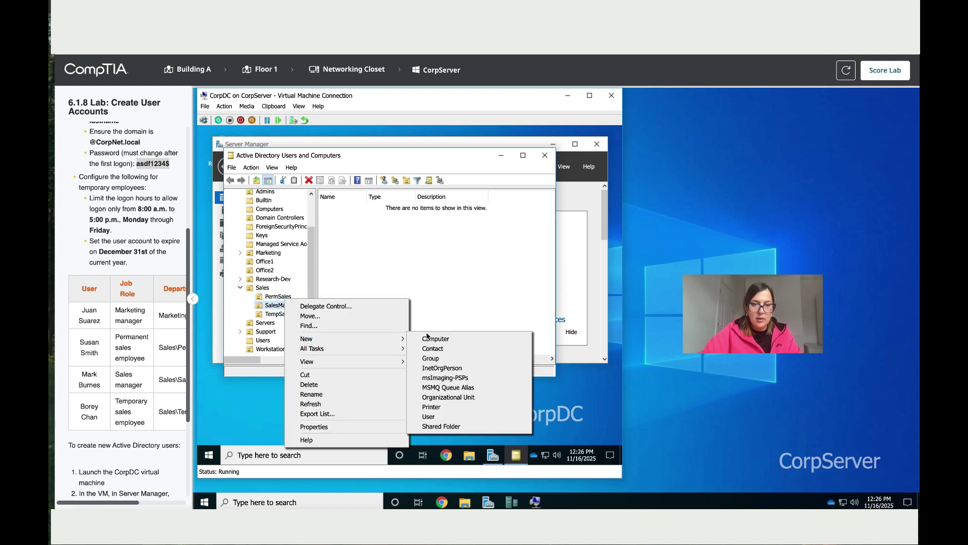
left_click(442, 417)
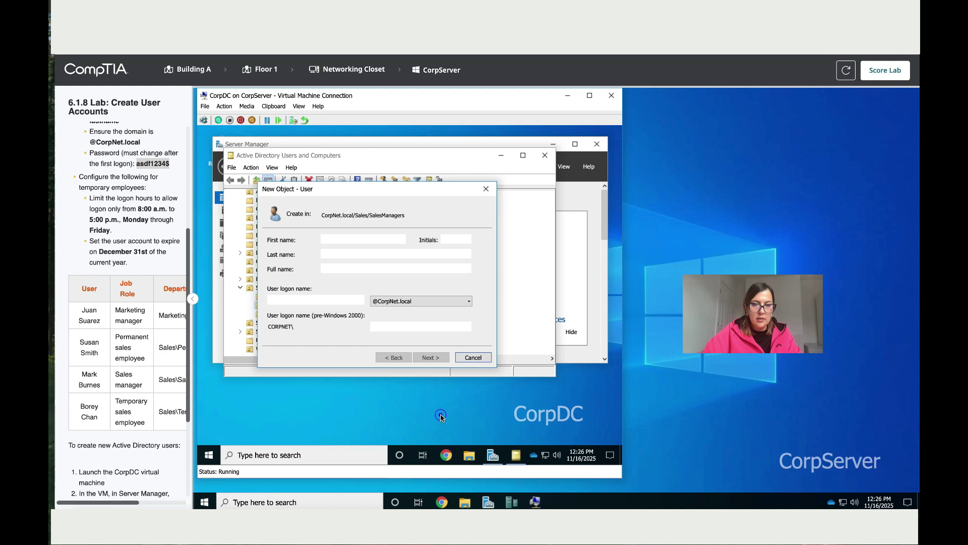
- Enter the sales manager's first name, last name and first-initial-plus-surname logon name
double_click(90, 374)
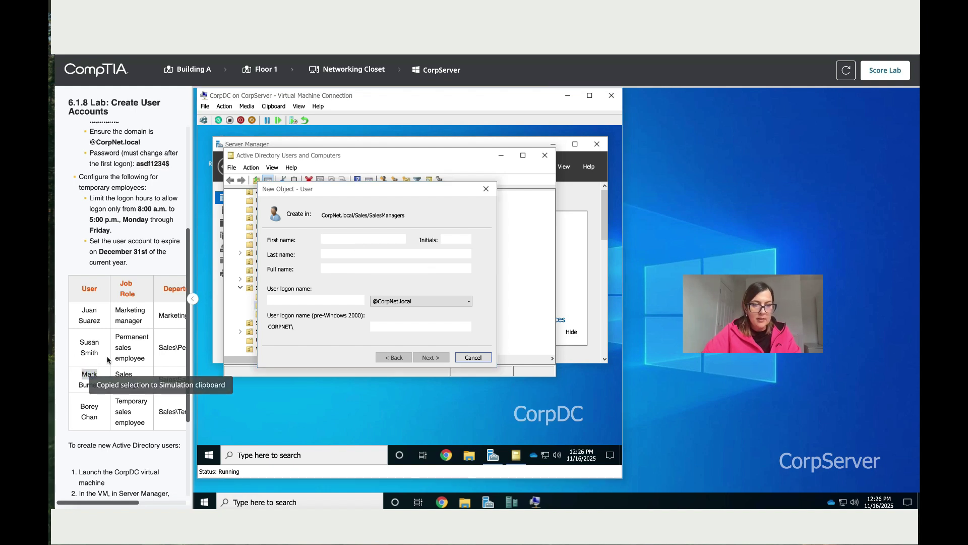
left_click(350, 238)
key("ctrl+v")
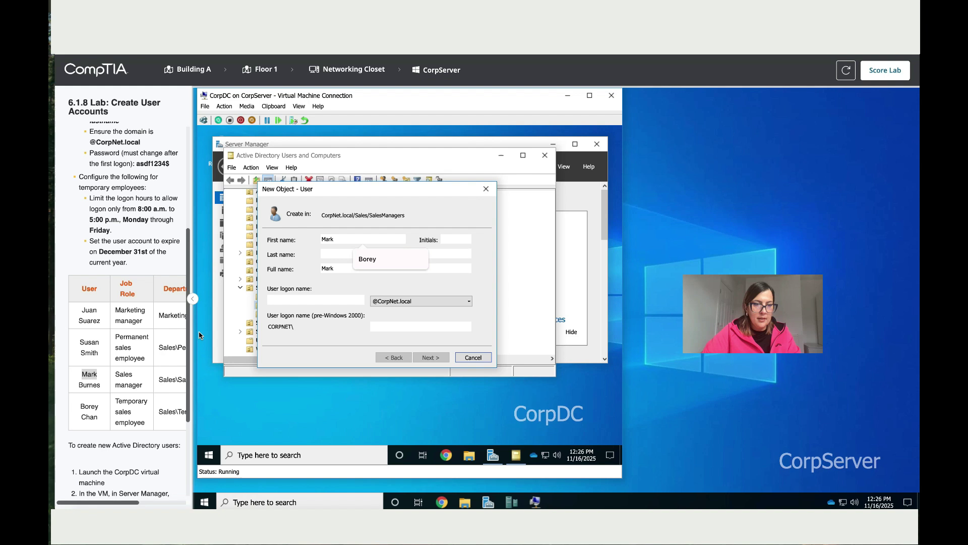
double_click(98, 385)
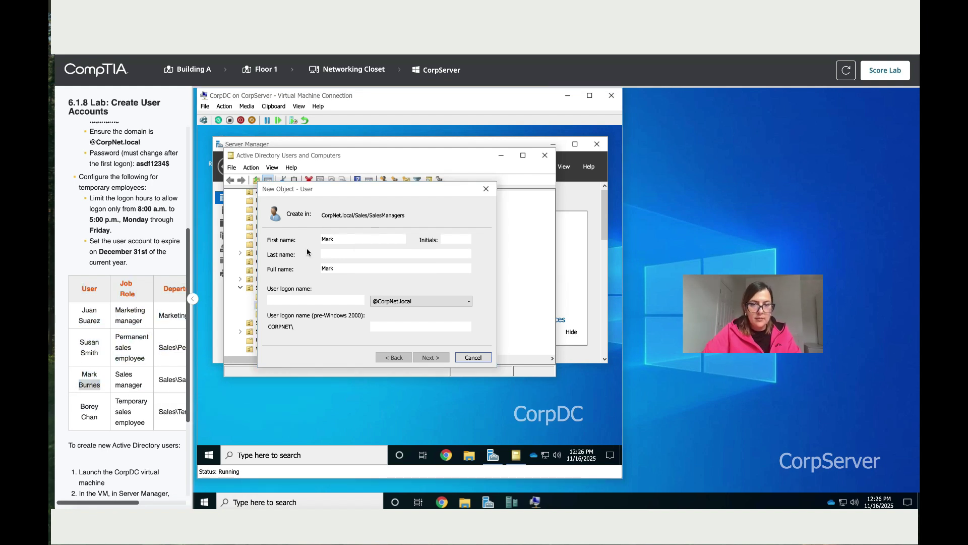
left_click(331, 253)
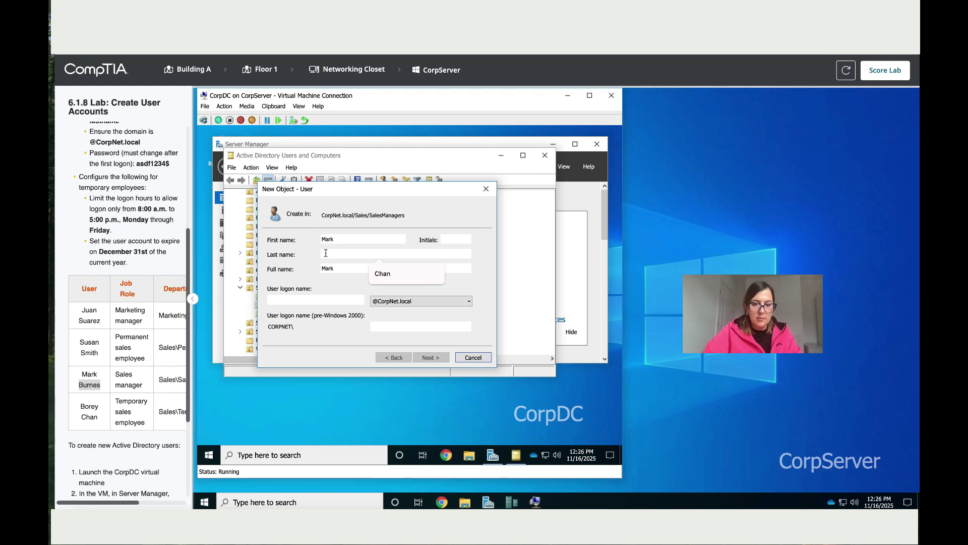
type("Burnes")
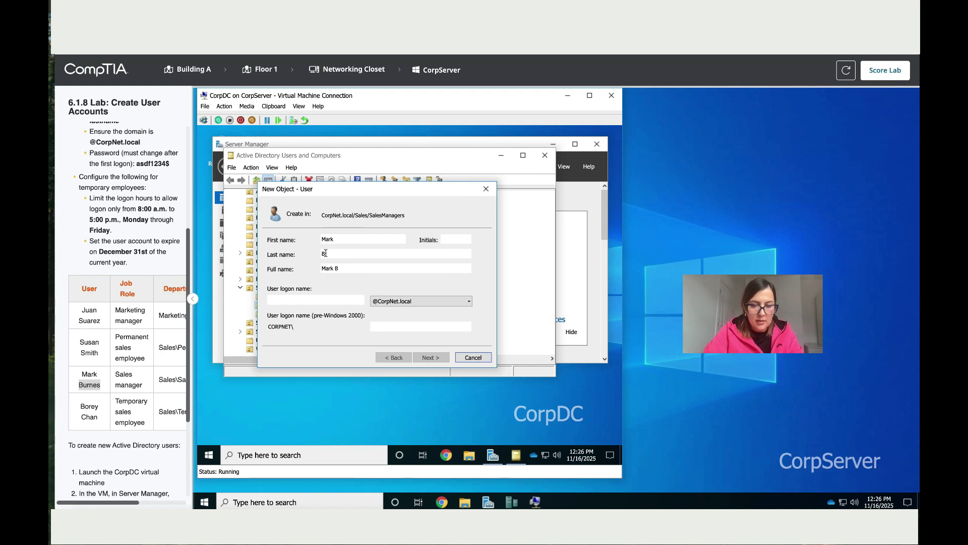
left_click(316, 301)
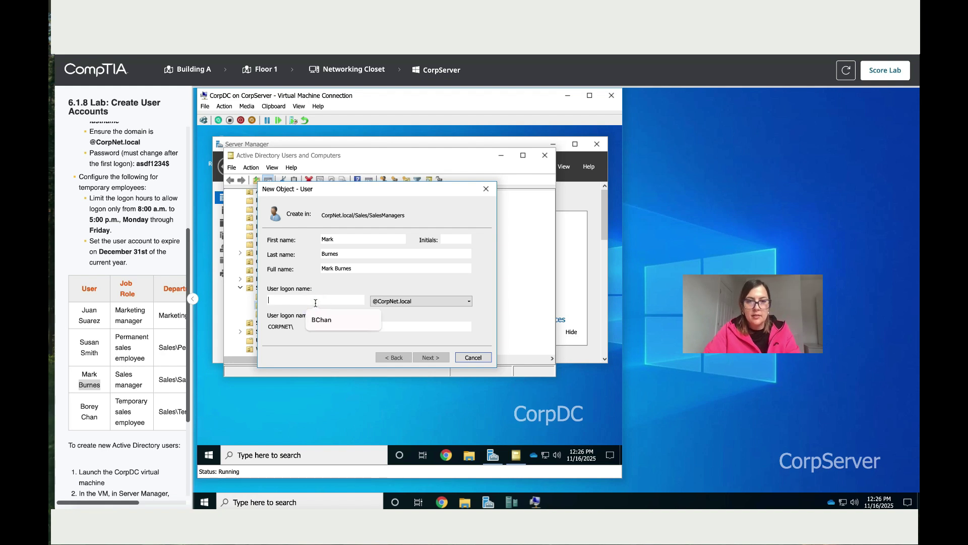
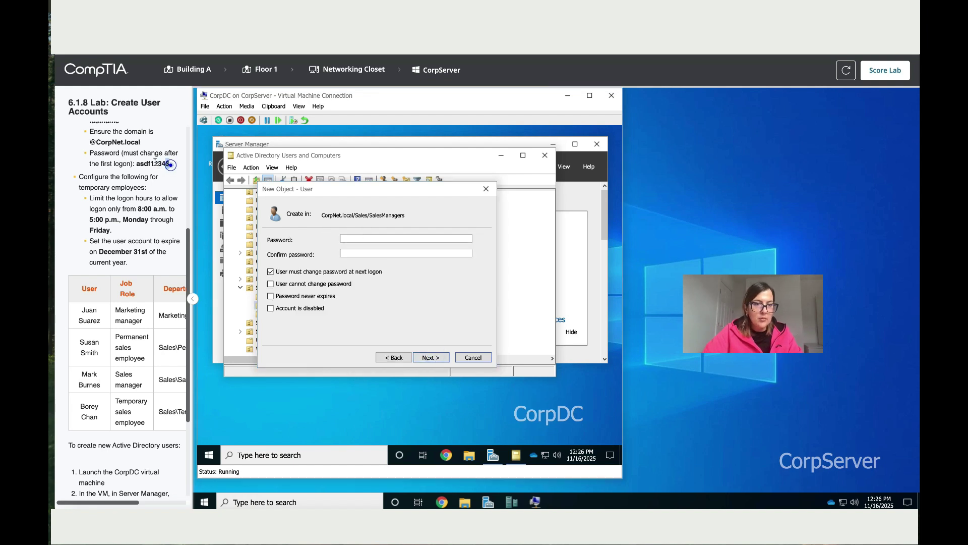
- Copy the required password into both password fields and create the SalesManagers account
left_click_drag(171, 165, 136, 163)
key("ctrl+c")
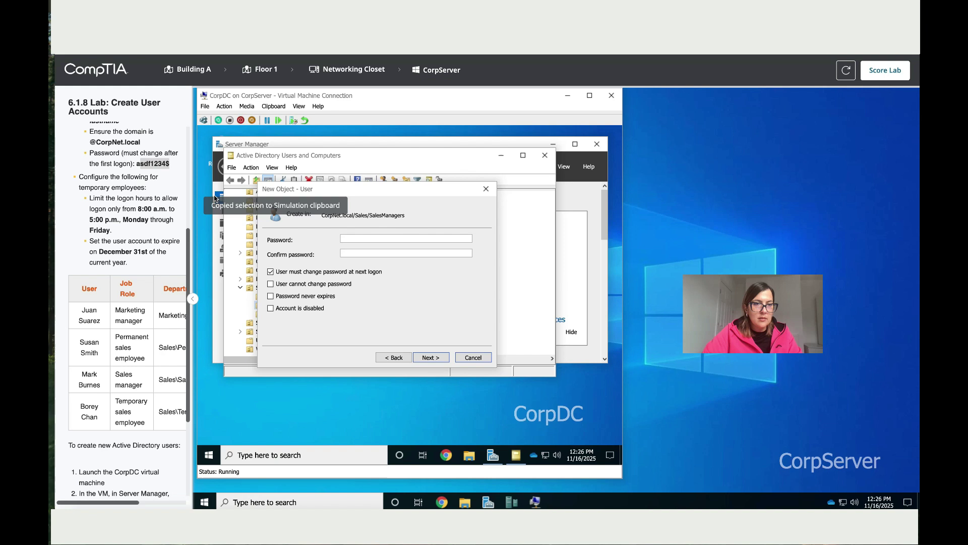
double_click(138, 164)
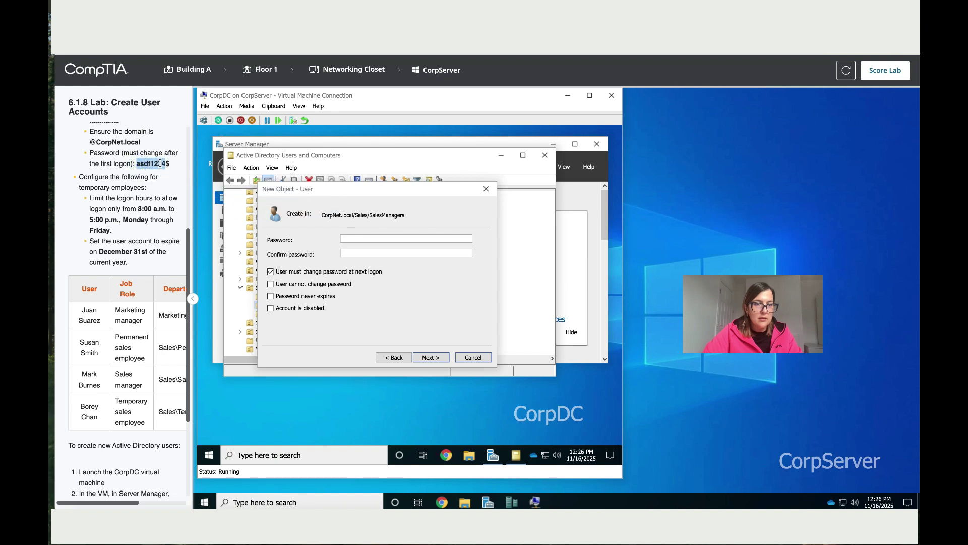
left_click(350, 238)
key("ctrl+v")
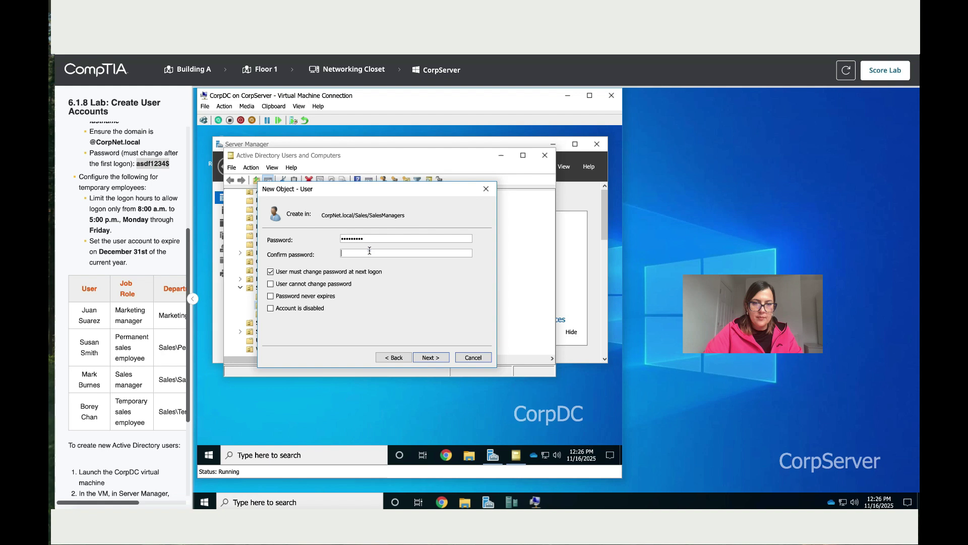
left_click(370, 251)
key("ctrl+v")
left_click(435, 358)
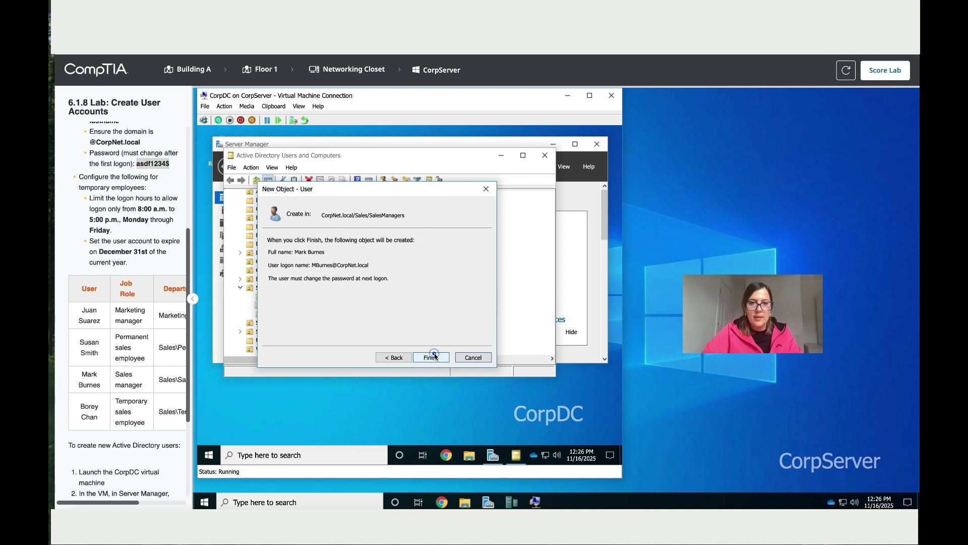
left_click(431, 357)
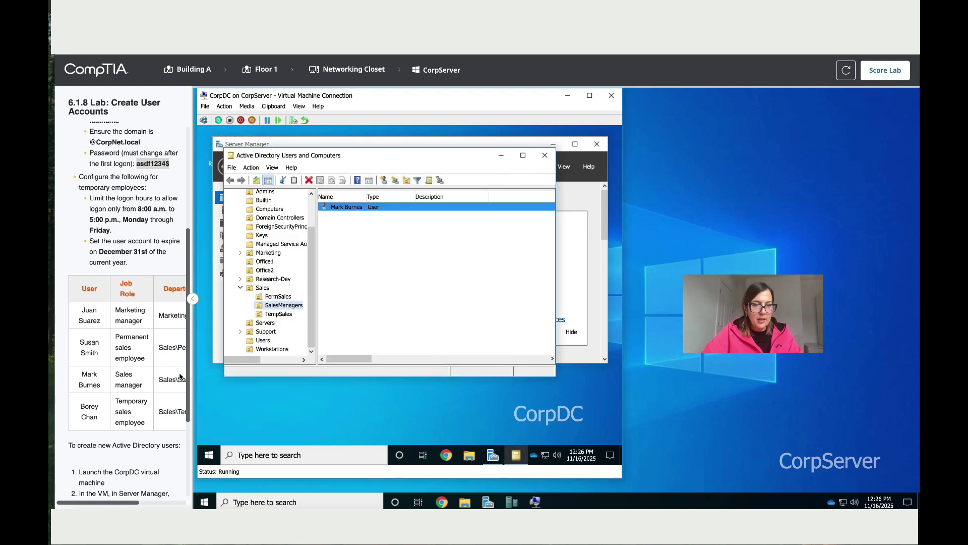
- Start a new user in the TempSales OU
scroll(154, 384, "down", 2)
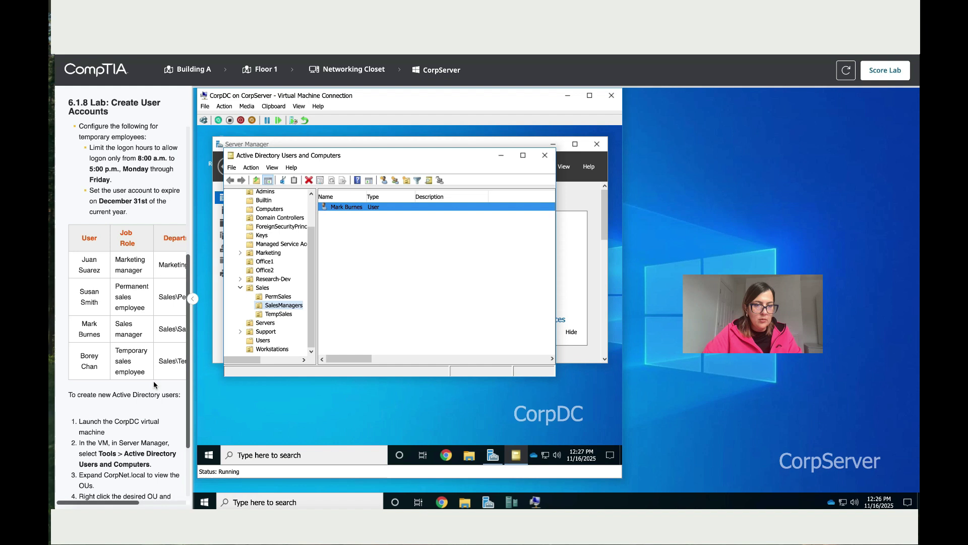
right_click(286, 314)
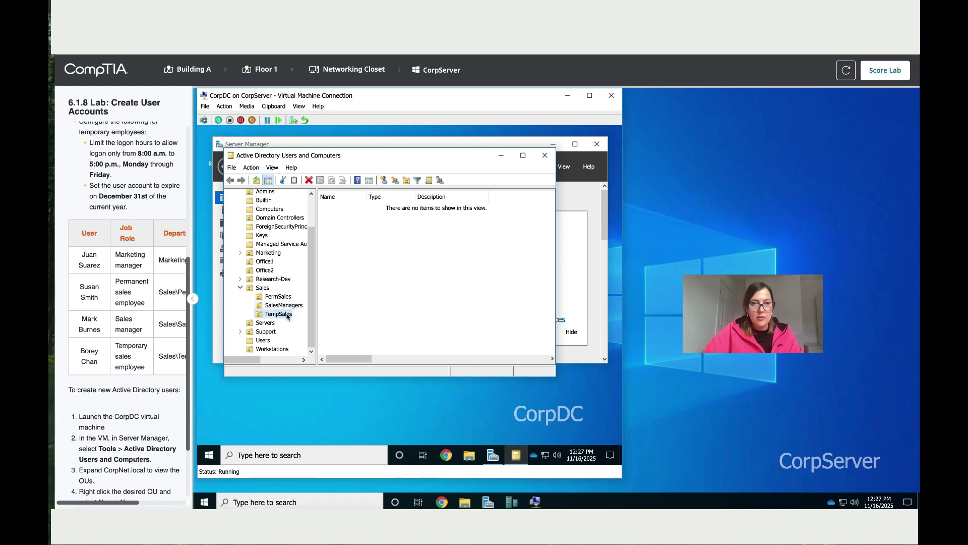
right_click(286, 314)
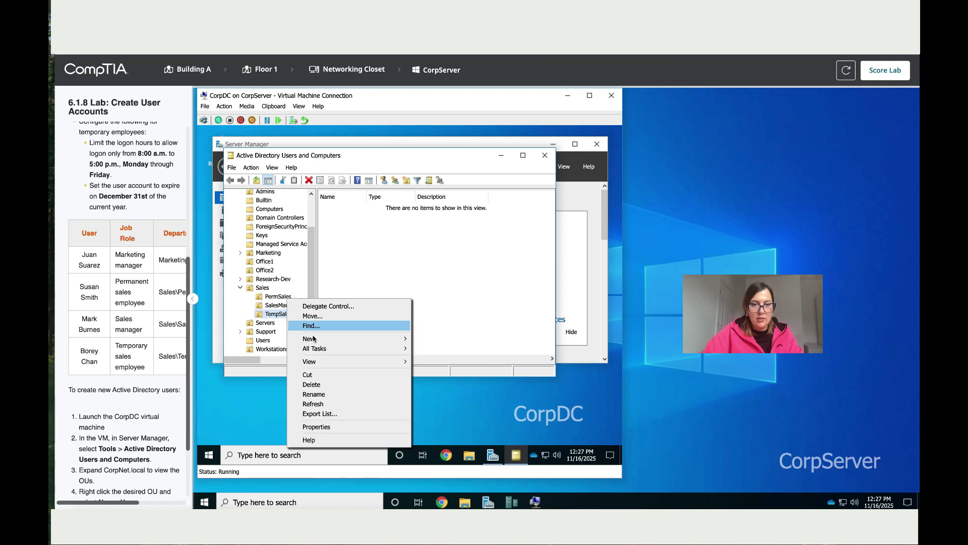
mouse_move(323, 343)
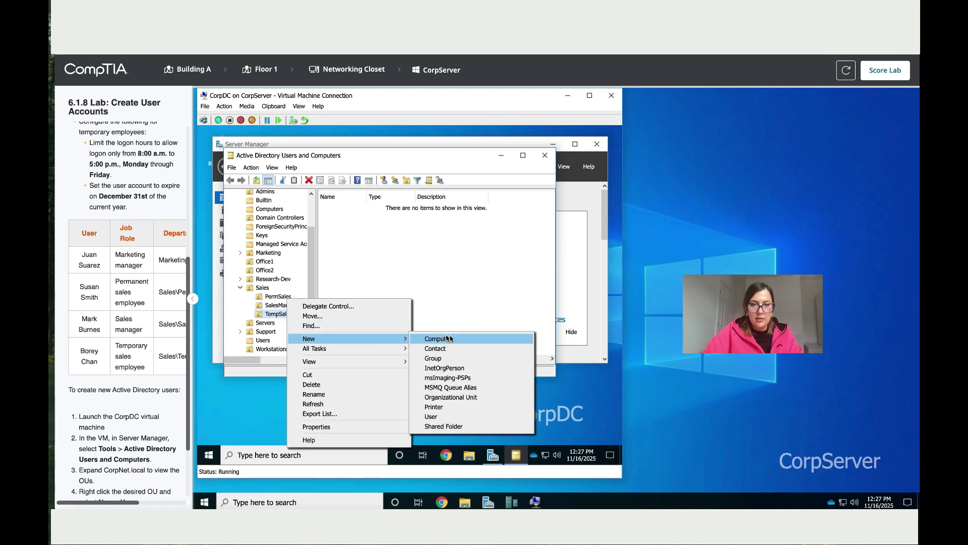
left_click(458, 416)
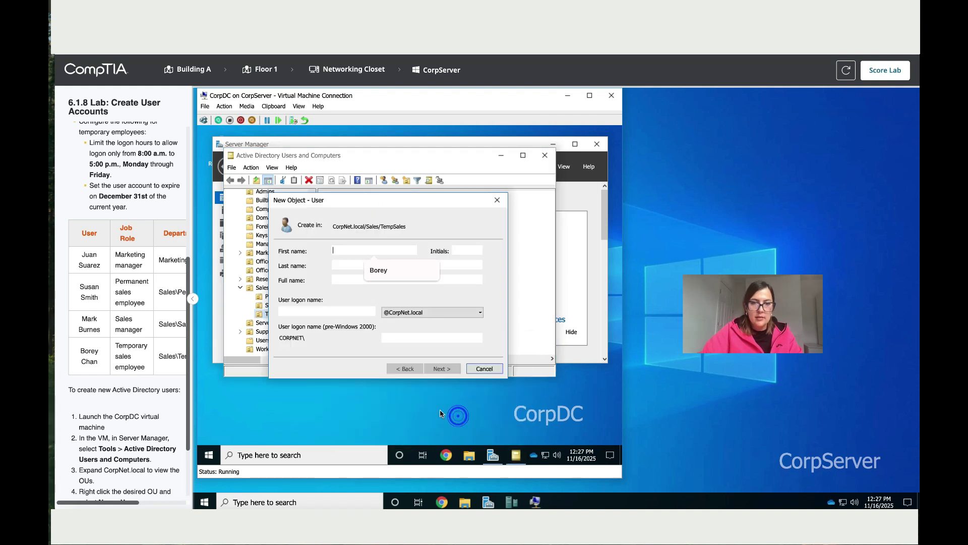
- Copy the temporary employee's first and last names from the instructions into the form
double_click(89, 351)
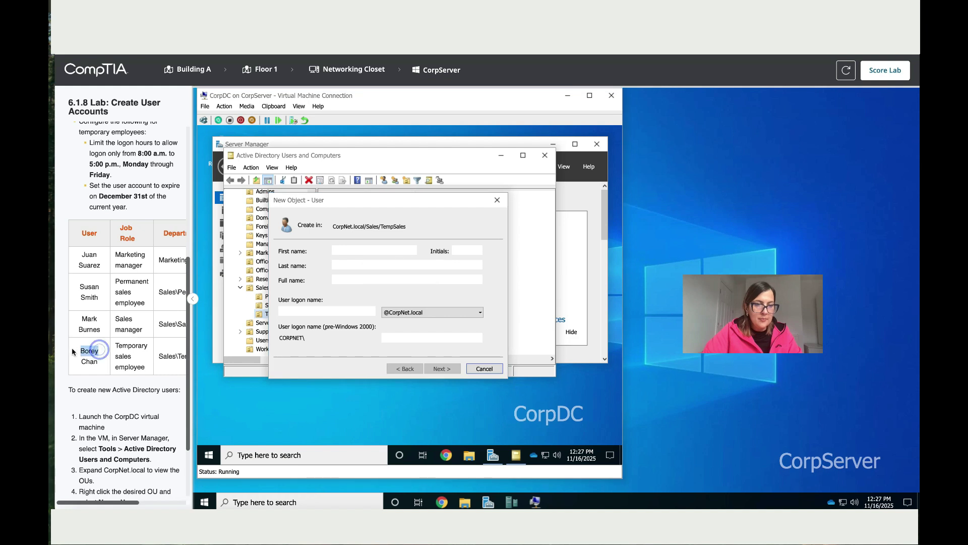
key("ctrl+c")
left_click(364, 254)
key("ctrl+v")
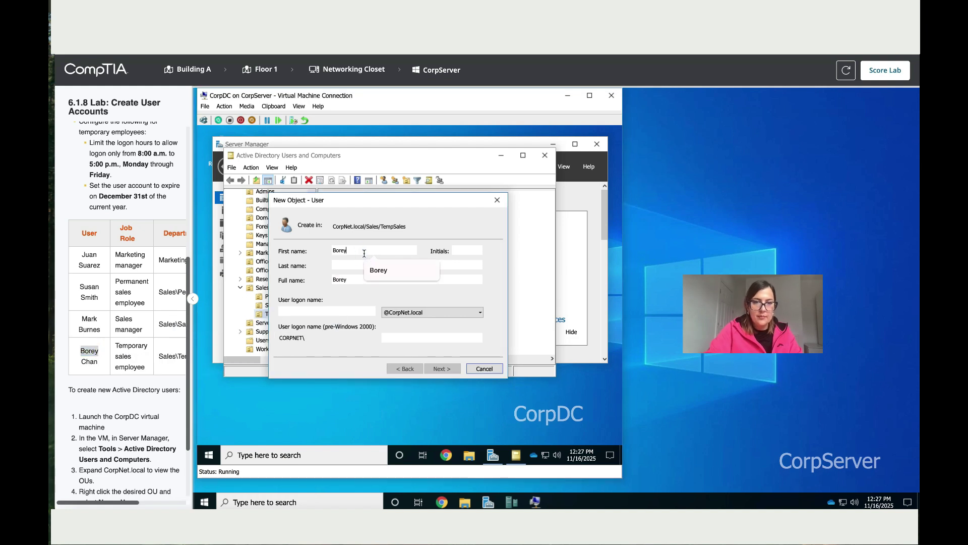
left_click(100, 361)
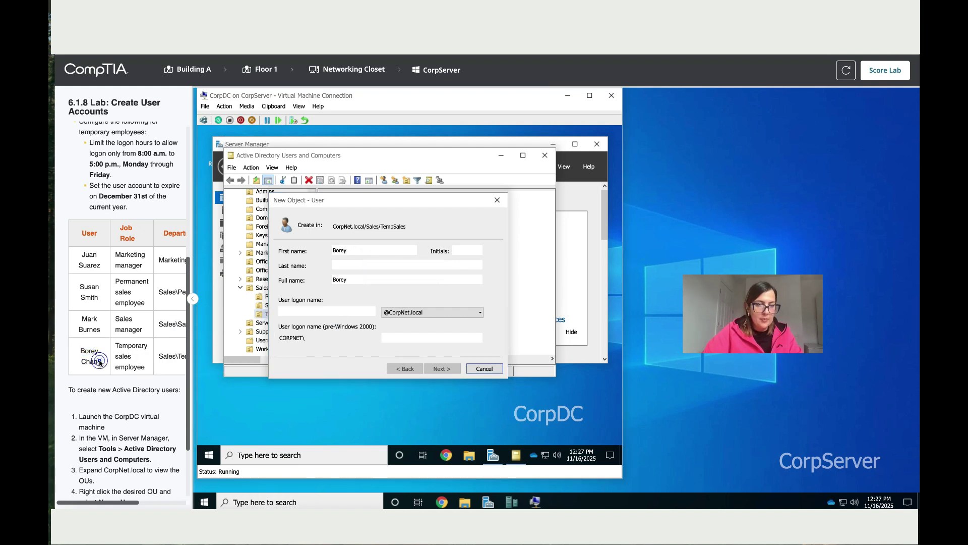
left_click_drag(91, 362, 83, 362)
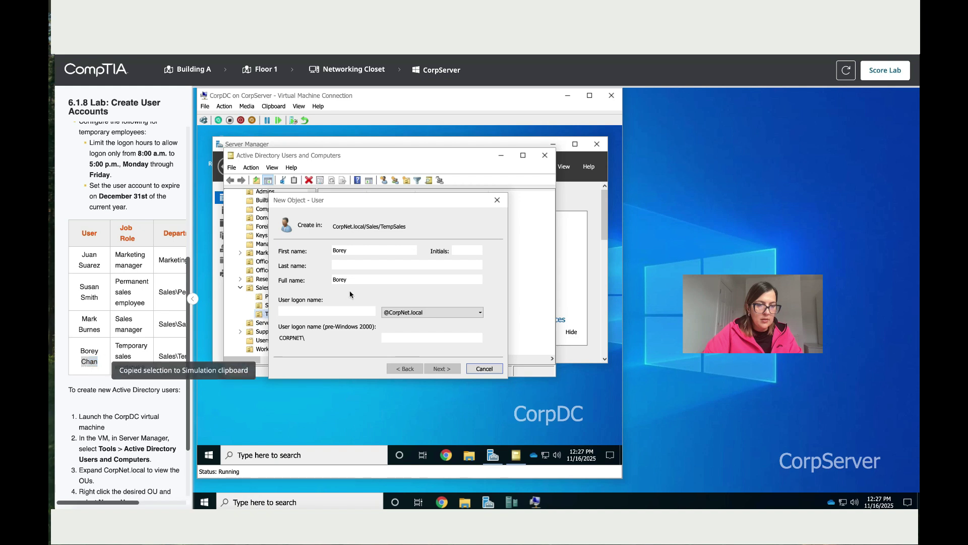
left_click(364, 258)
key("ctrl+v")
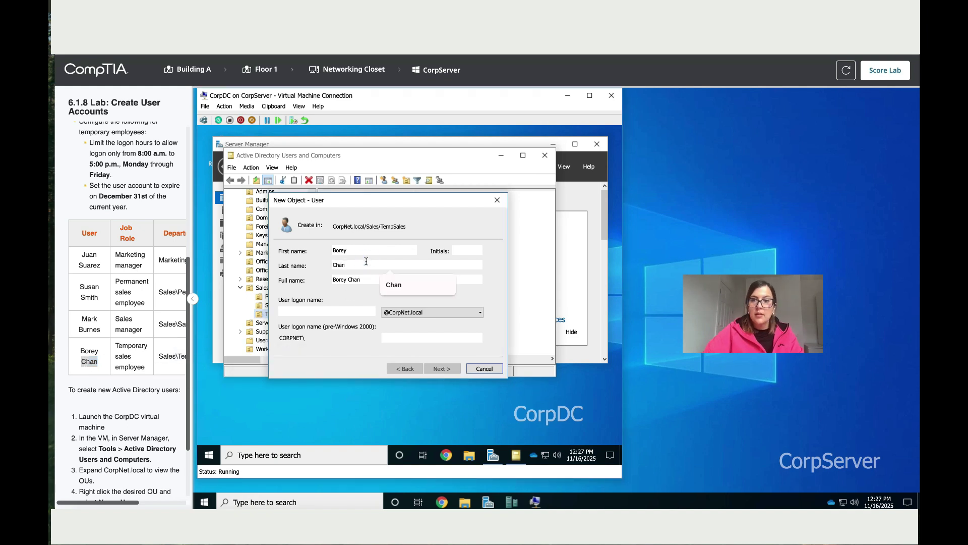
- Enter the first-initial-plus-surname logon name and continue to the password page
left_click(334, 313)
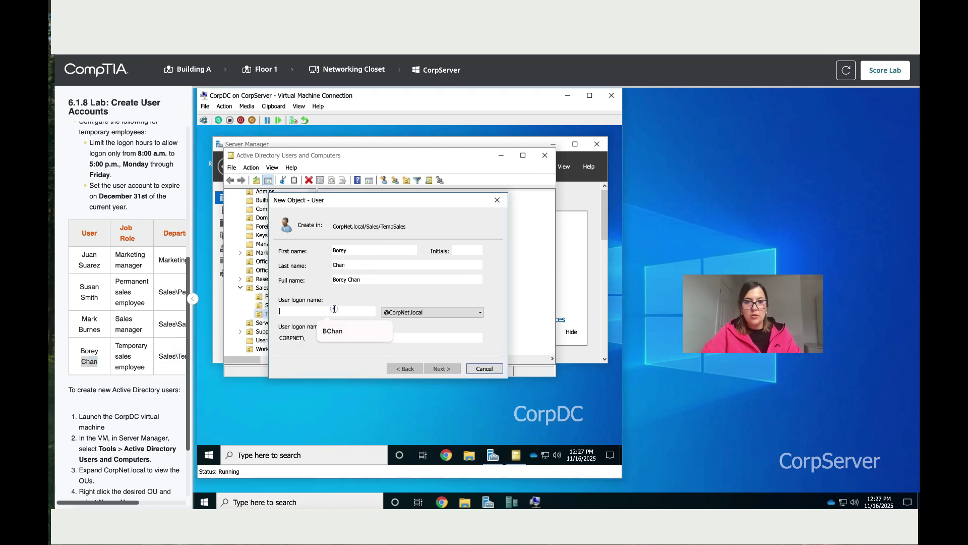
left_click(334, 310)
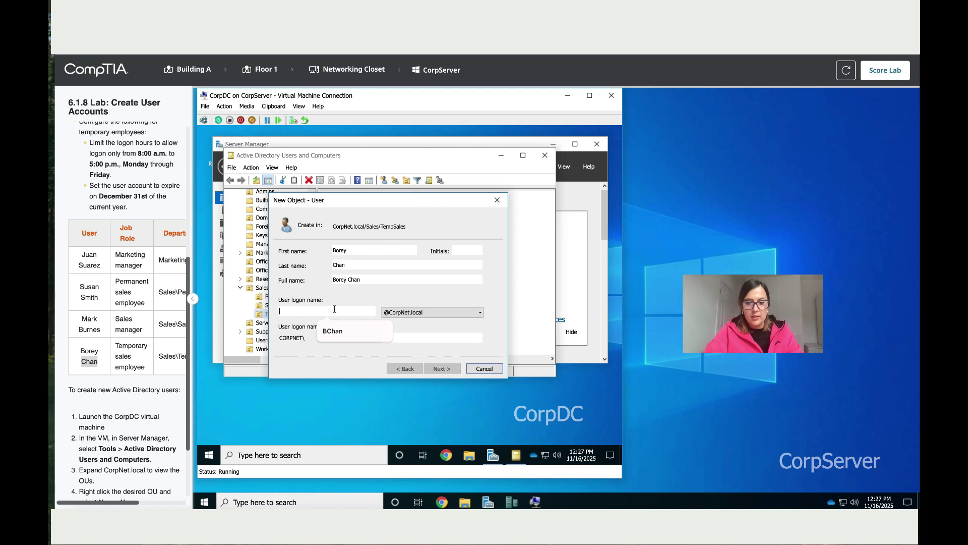
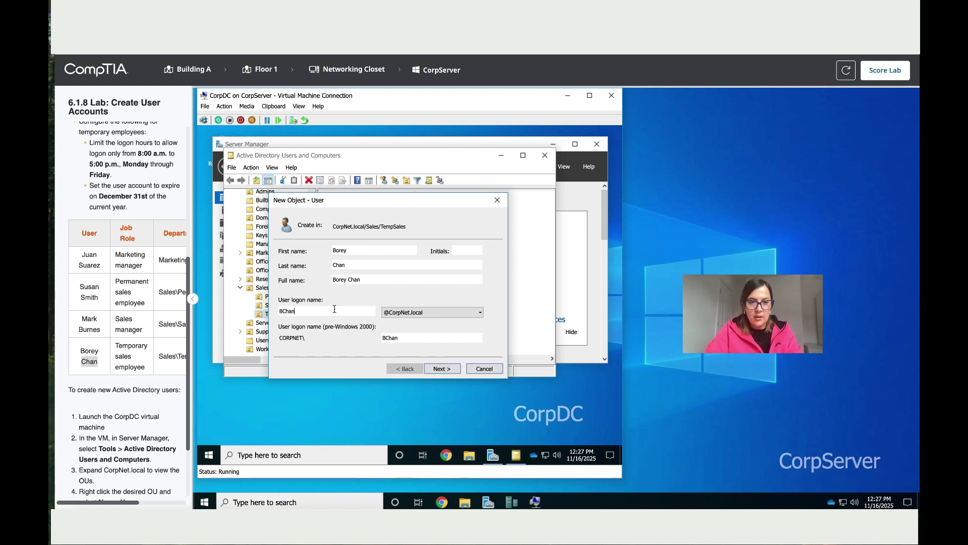
left_click(440, 368)
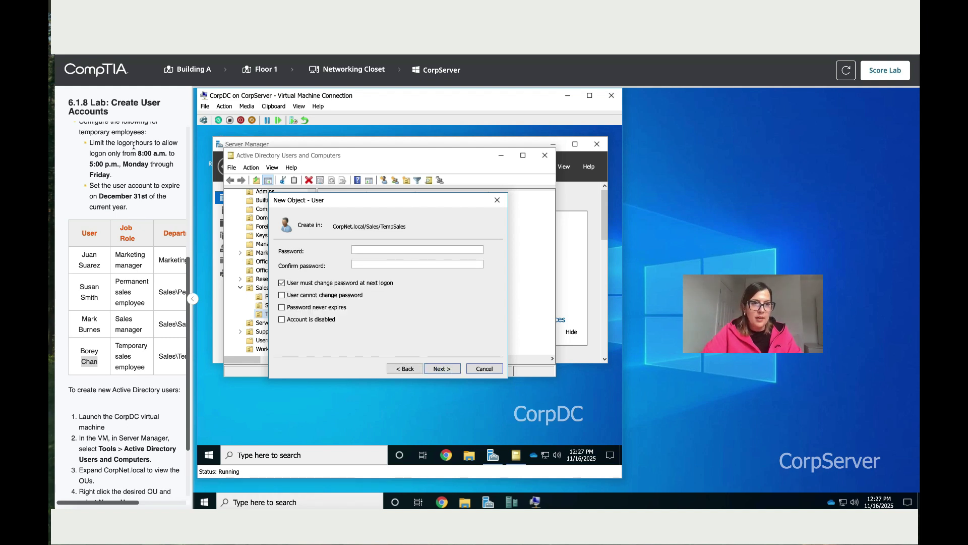
- Copy the lab's initial password into Password and Confirm password, then finish creating the TempSales user
scroll(149, 160, "up", 1)
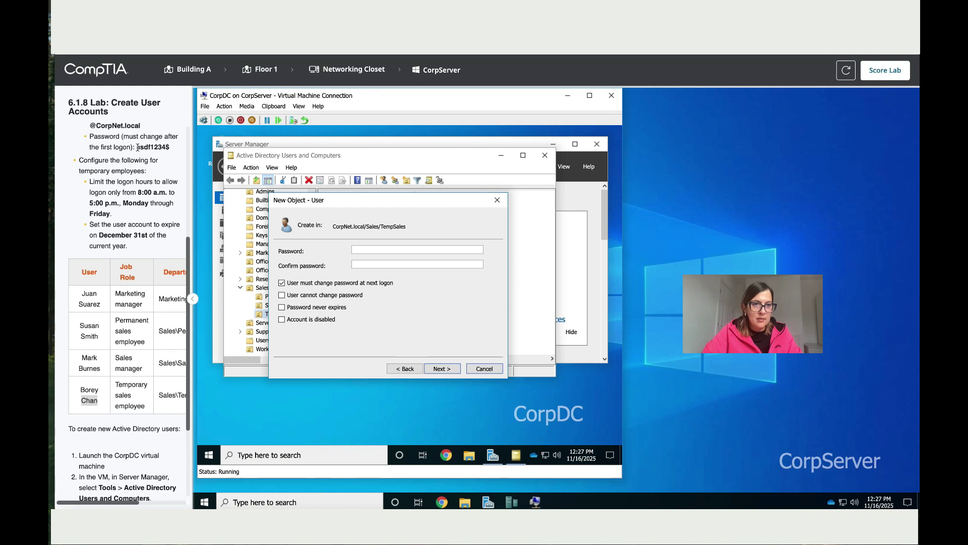
left_click_drag(137, 147, 170, 148)
right_click(170, 147)
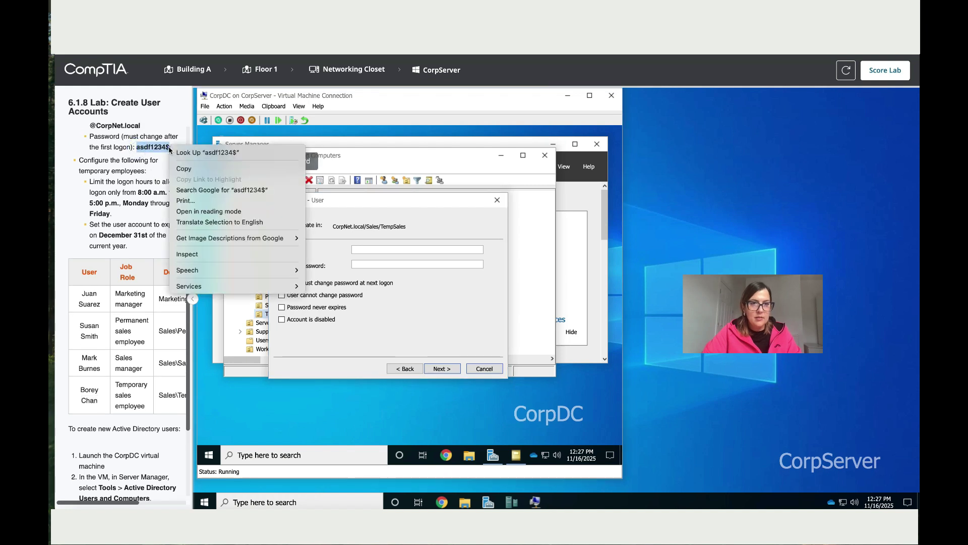
left_click(178, 174)
left_click(401, 249)
key("ctrl+v")
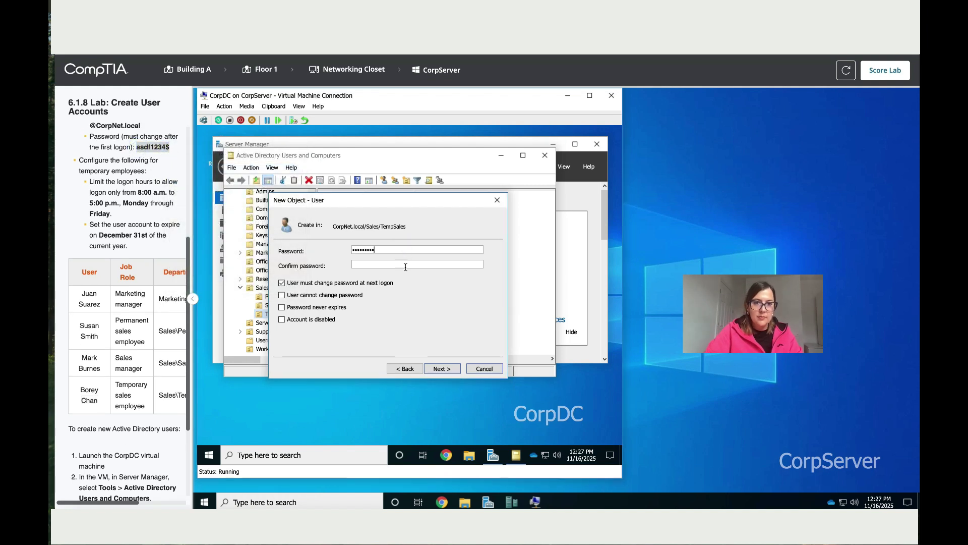
key("ctrl+v")
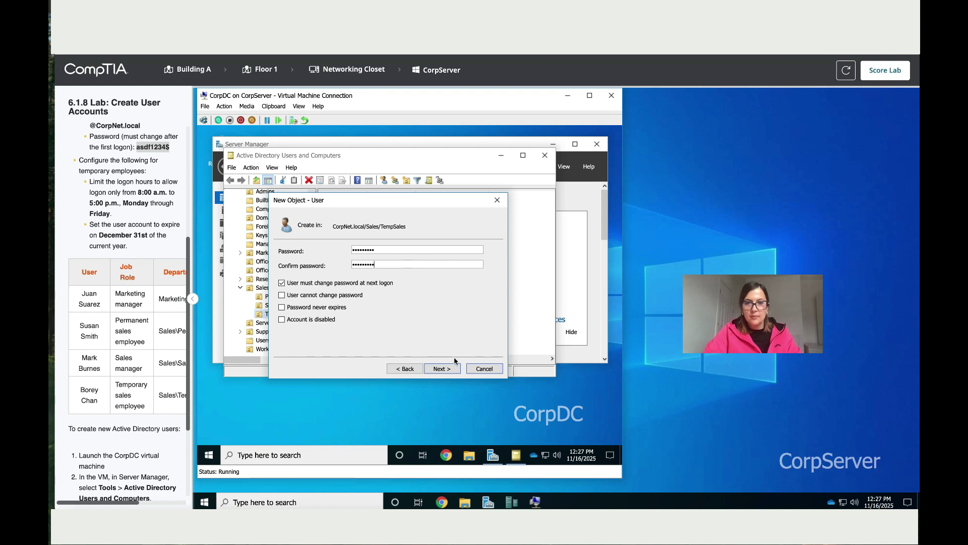
left_click(454, 371)
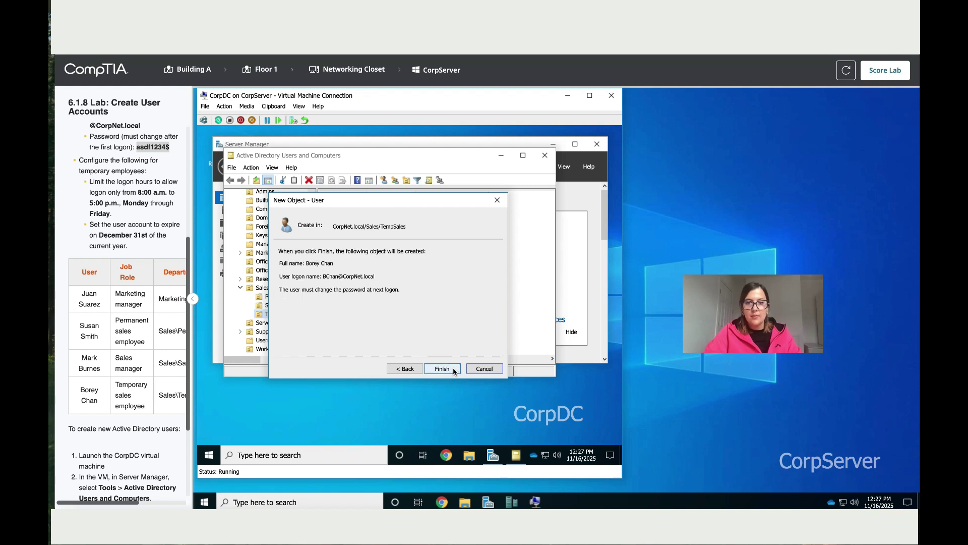
left_click(453, 368)
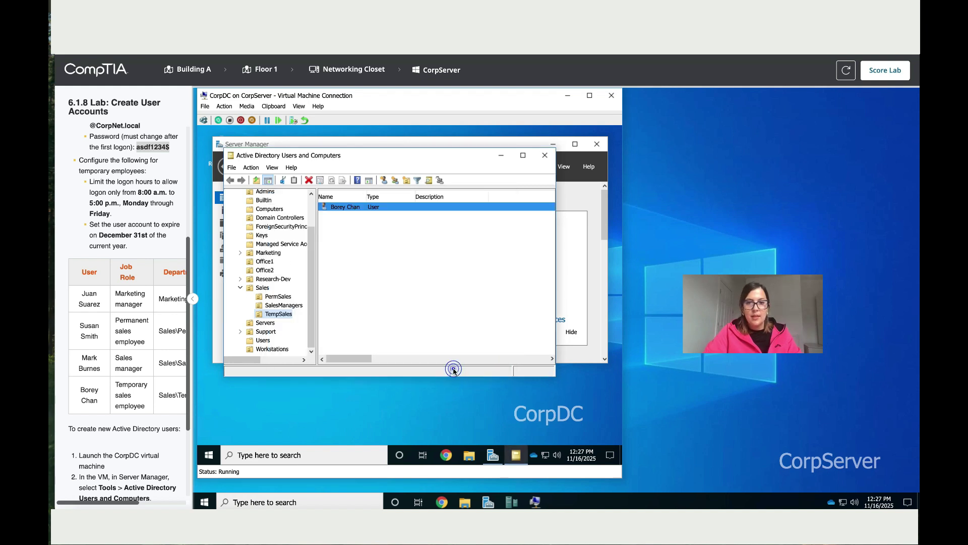
- Open the new TempSales user's Properties at the Account tab
left_click(397, 212)
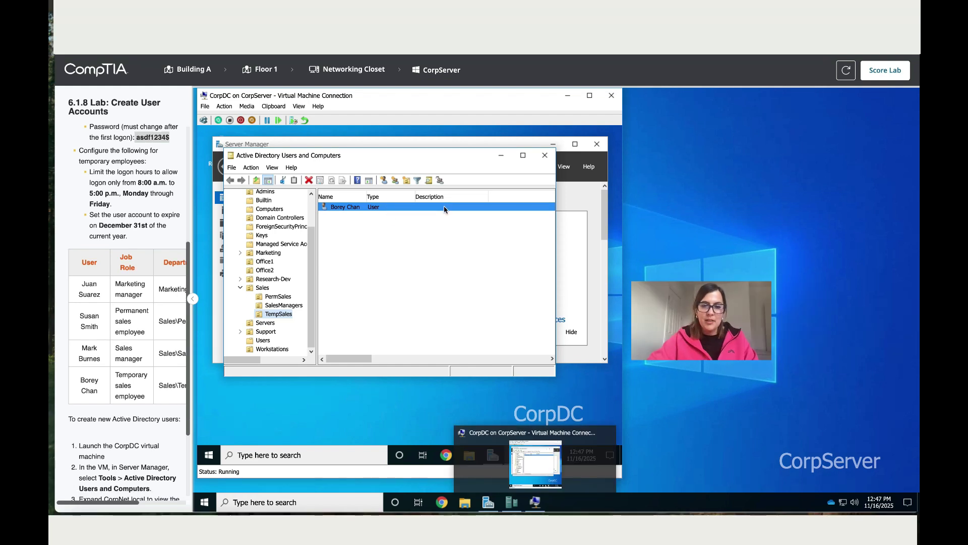
left_click(445, 208)
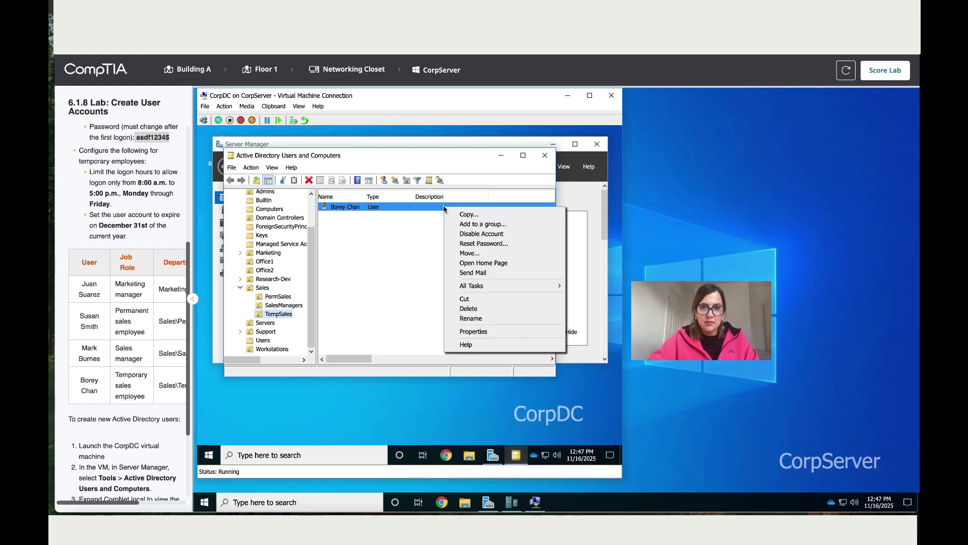
right_click(445, 209)
left_click(482, 333)
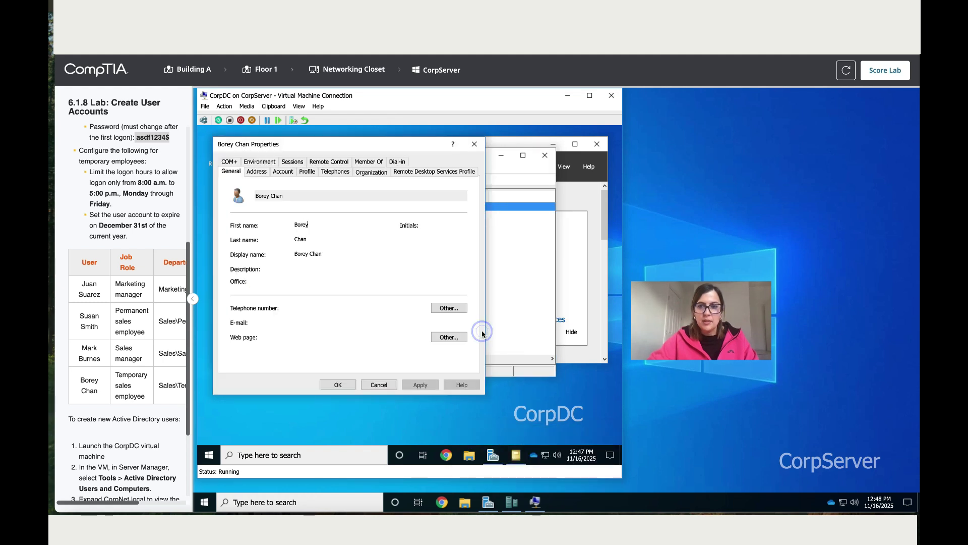
left_click(277, 172)
- Deny all logon hours, then permit only the Monday–Friday 8 AM–6 PM block
left_click(242, 246)
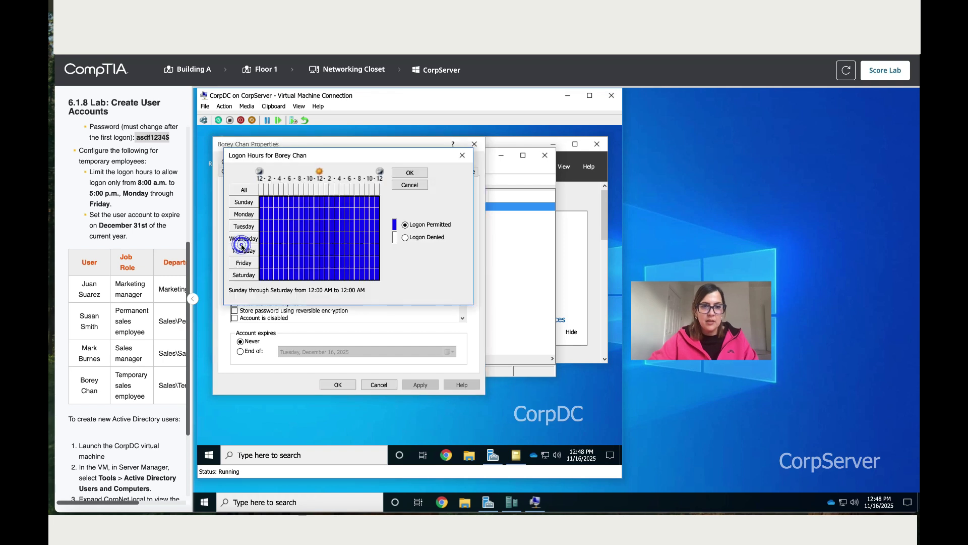
left_click(406, 238)
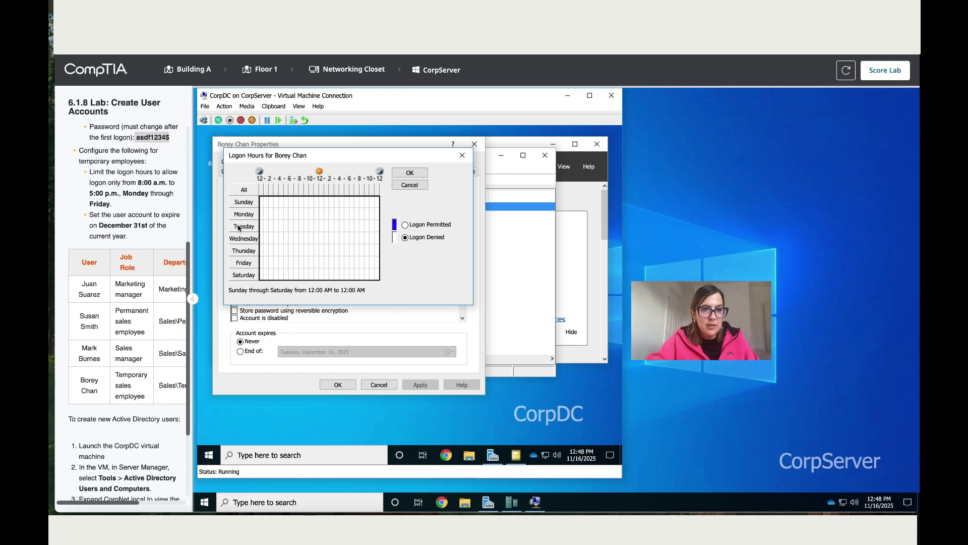
left_click_drag(91, 174, 113, 205)
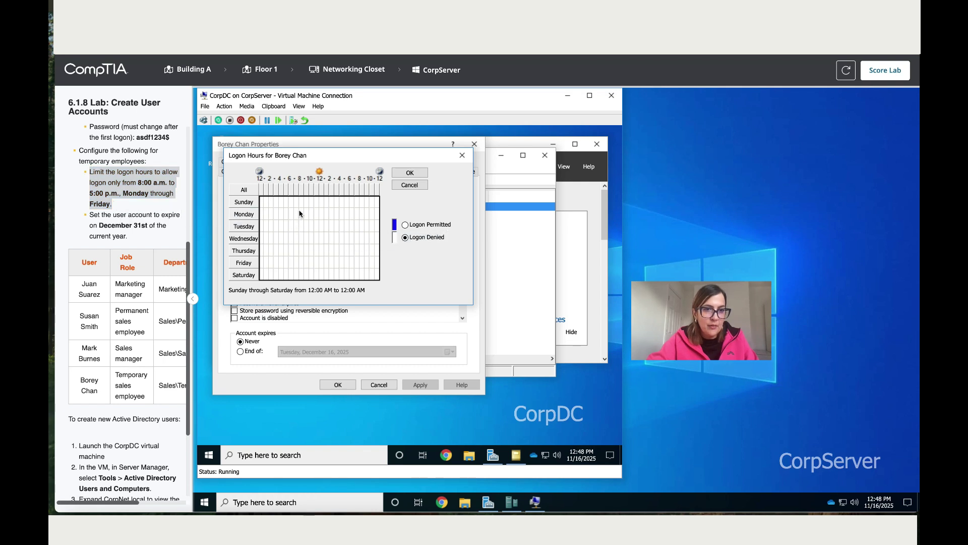
left_click_drag(299, 213, 322, 218)
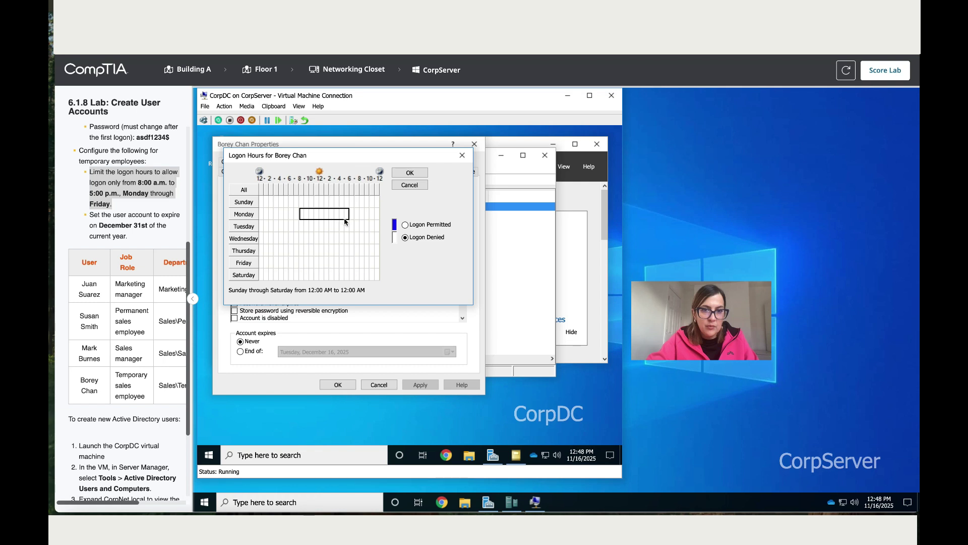
left_click_drag(345, 221, 346, 261)
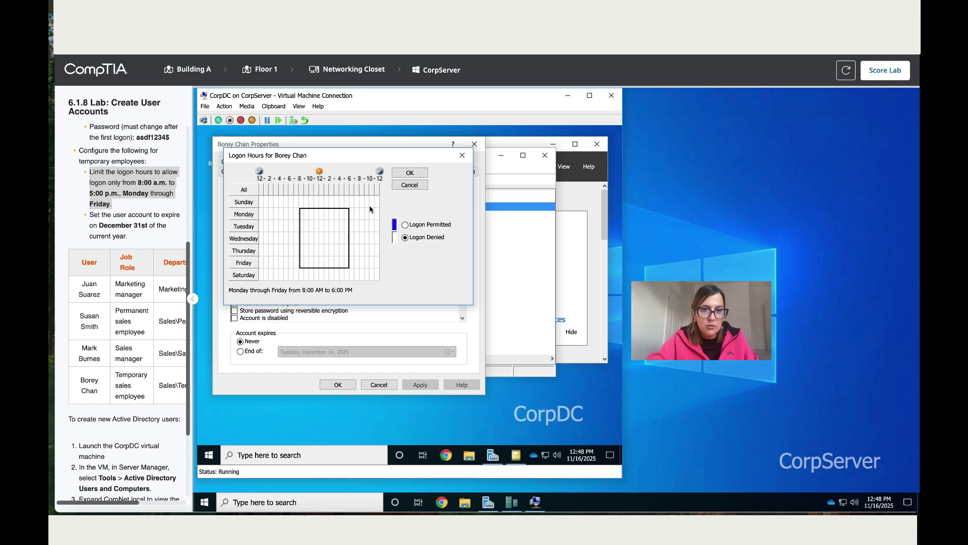
left_click(406, 225)
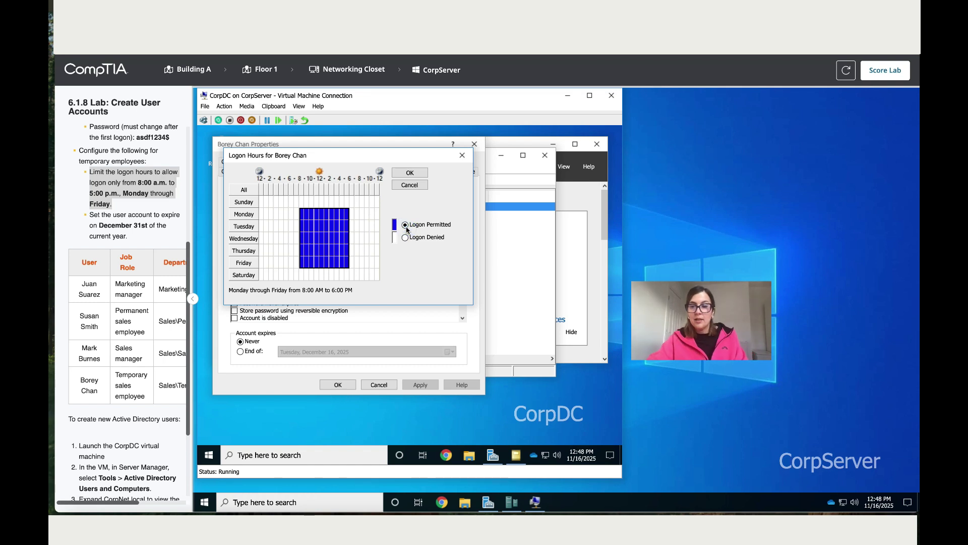
left_click(420, 174)
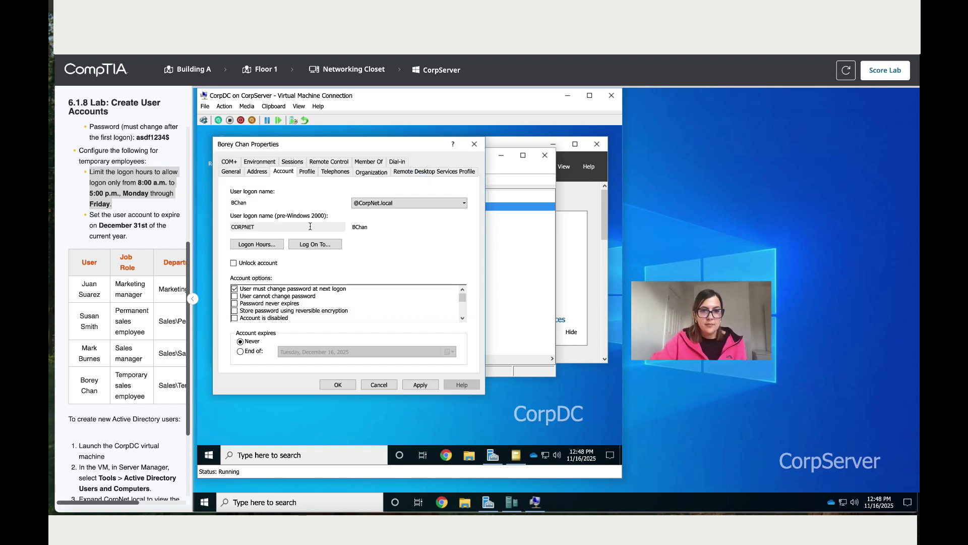
- Recheck the logon hours, then set the account to expire on December 31, 2025
left_click(257, 247)
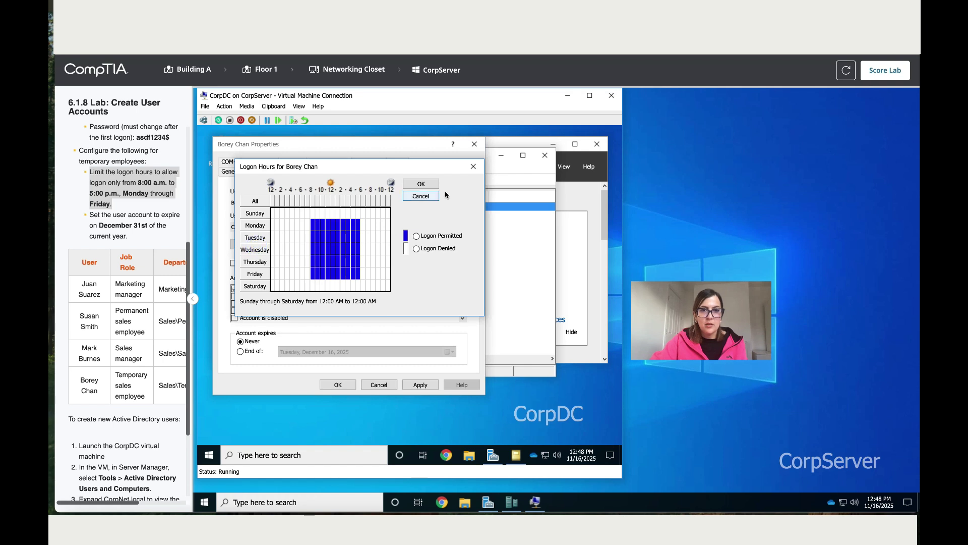
left_click(422, 183)
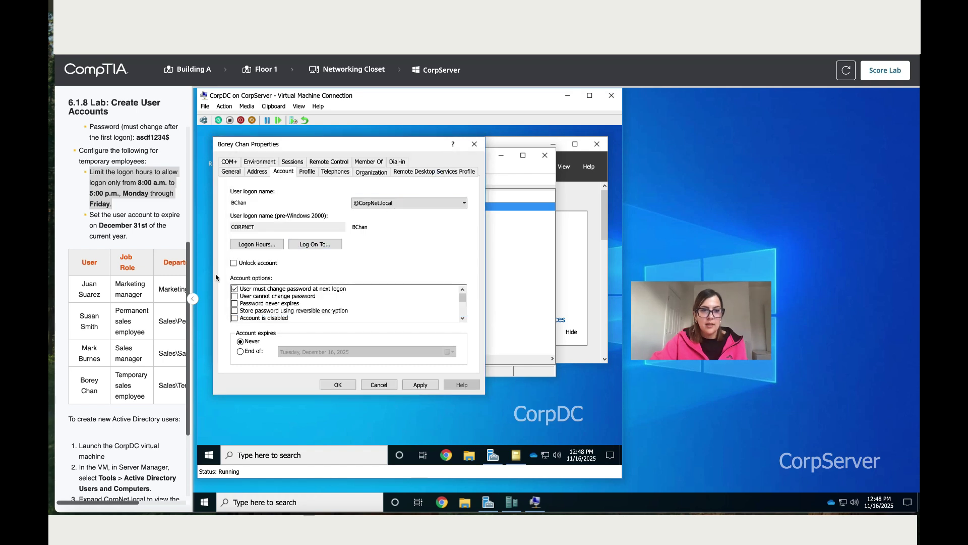
left_click(241, 352)
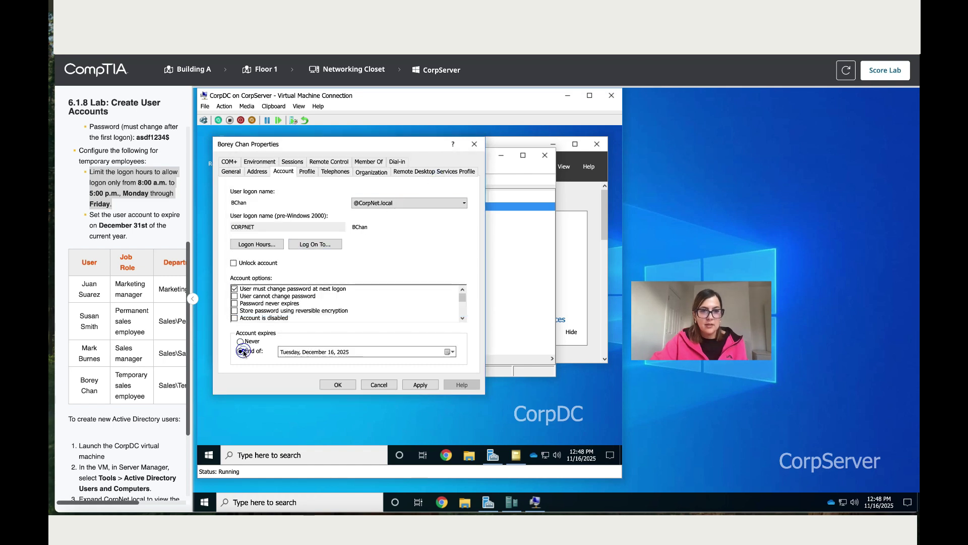
left_click(106, 214)
left_click_drag(90, 215, 136, 236)
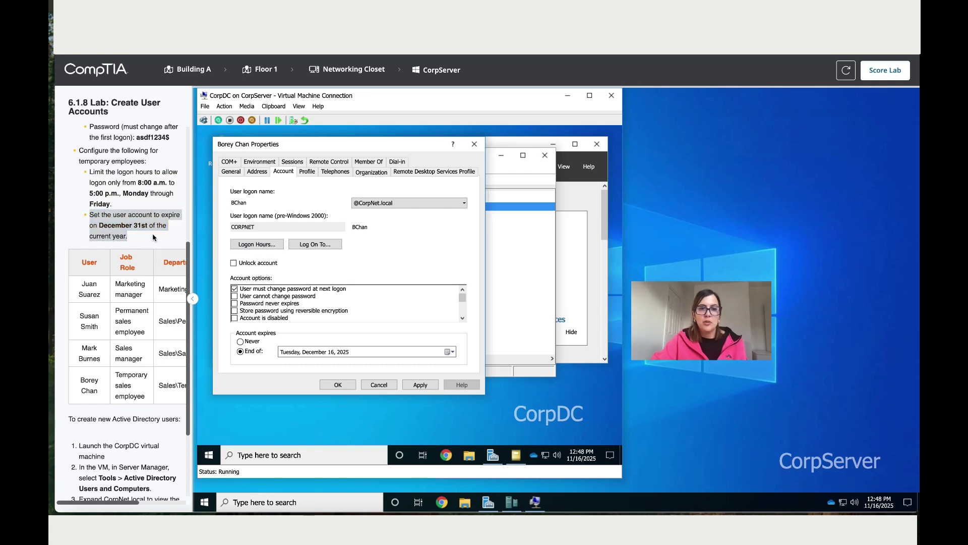
left_click(450, 352)
left_click(386, 265)
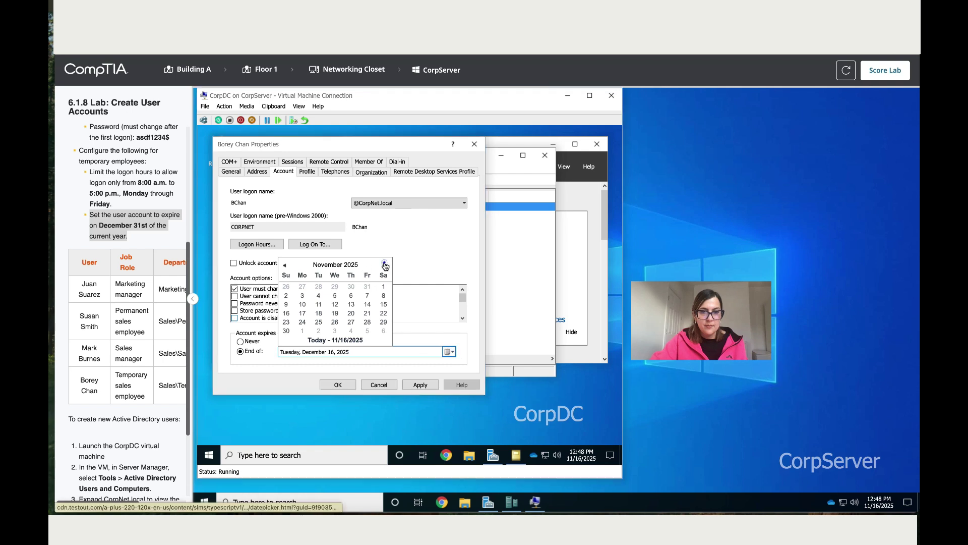
left_click(336, 323)
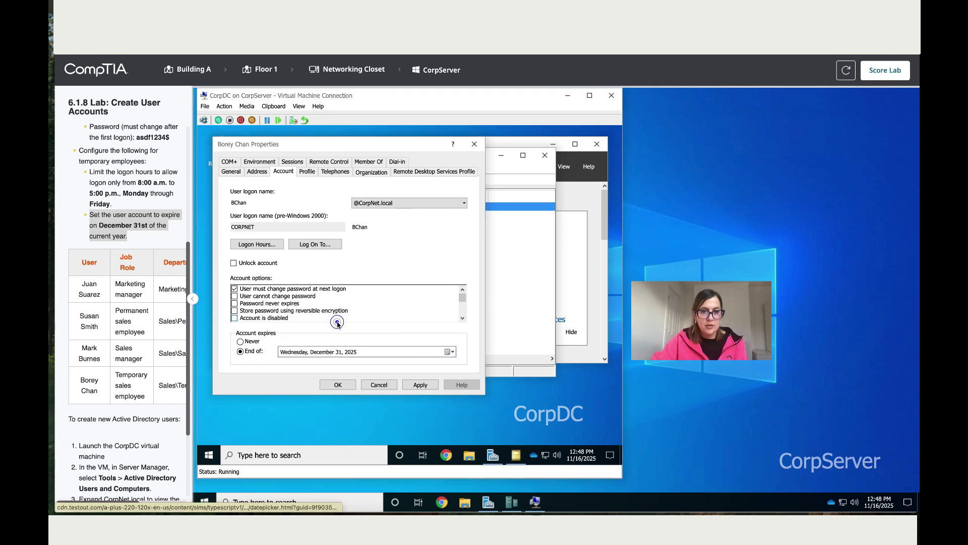
- Apply and save the user's properties, then close Active Directory Users and Computers
left_click(411, 385)
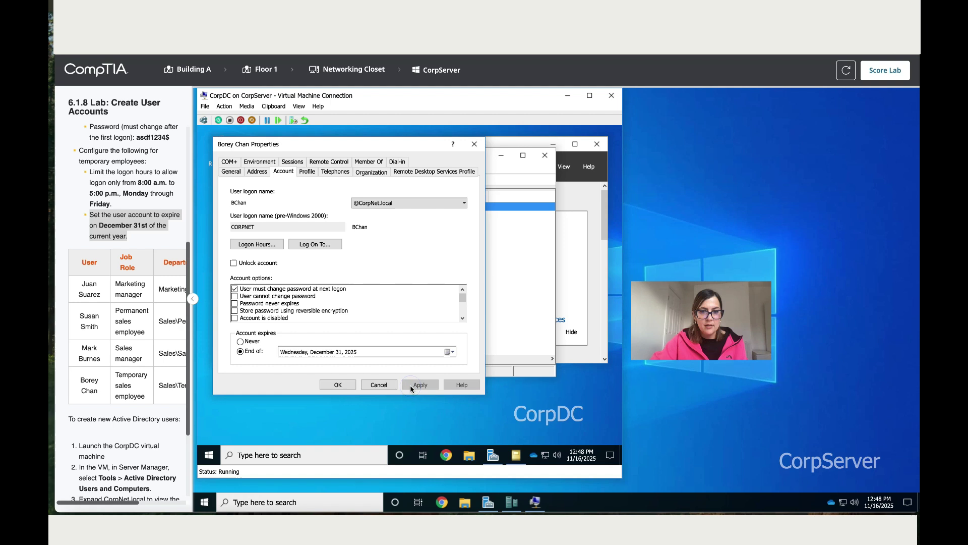
left_click(338, 385)
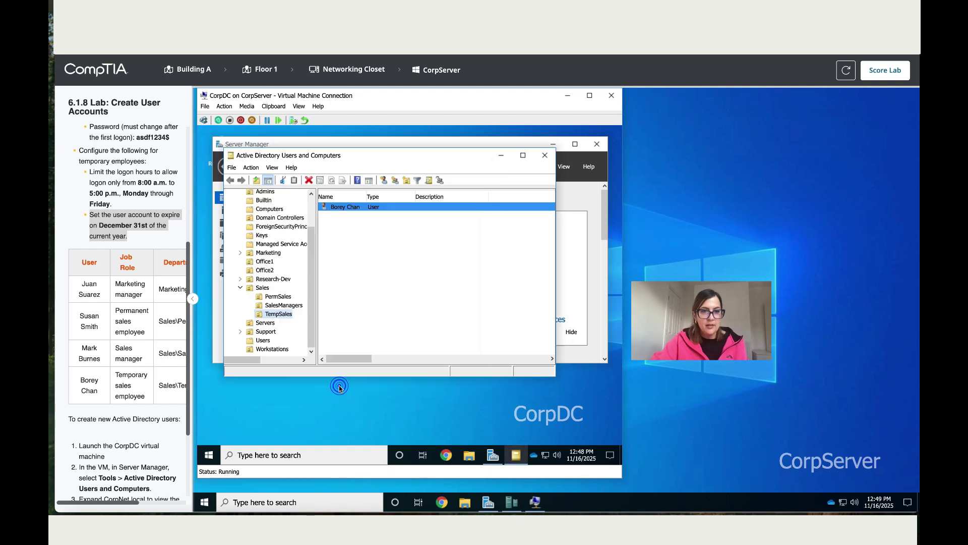
left_click(545, 155)
left_click(890, 73)
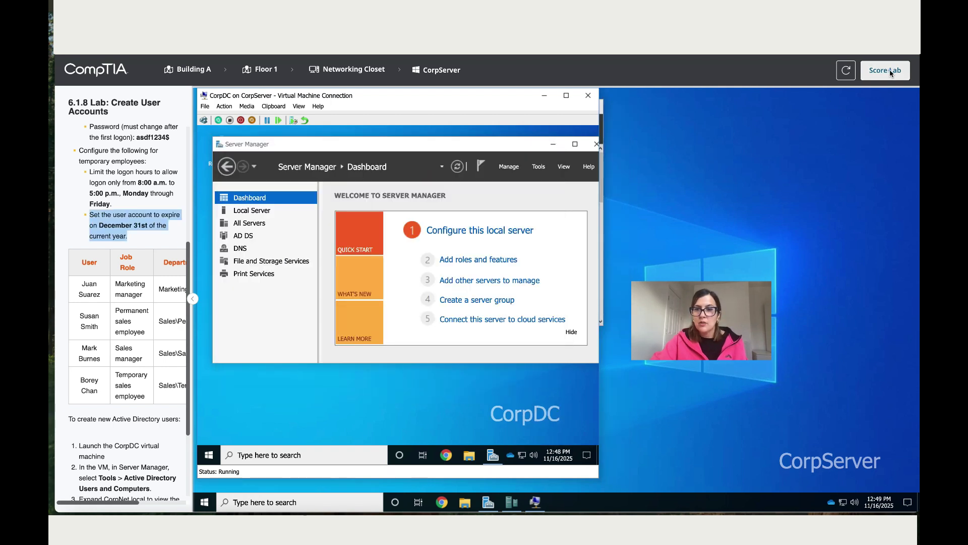